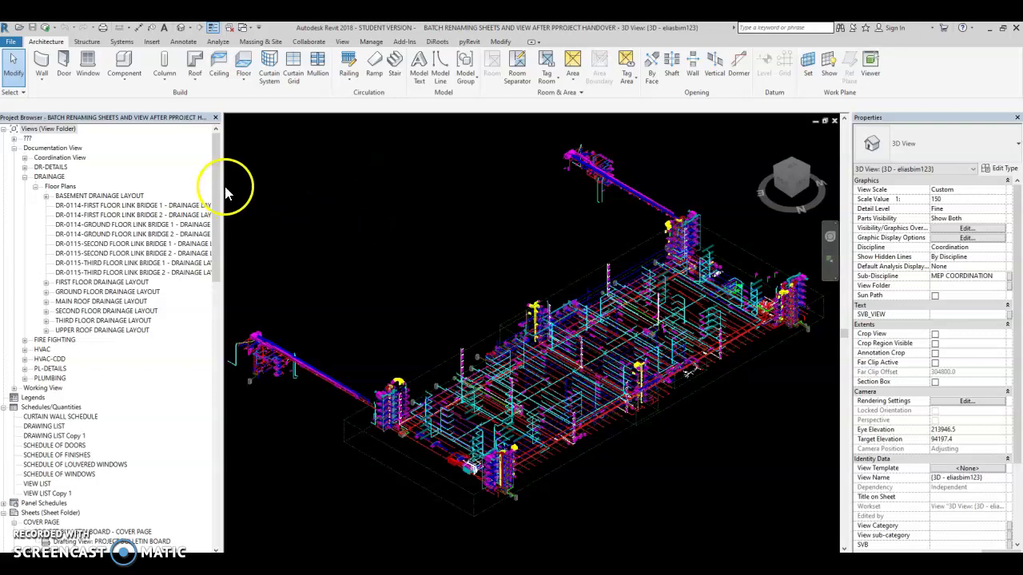
Narrow the Project Browser and Properties palette on either side of the 3D view
left_click_drag(223, 187, 177, 177)
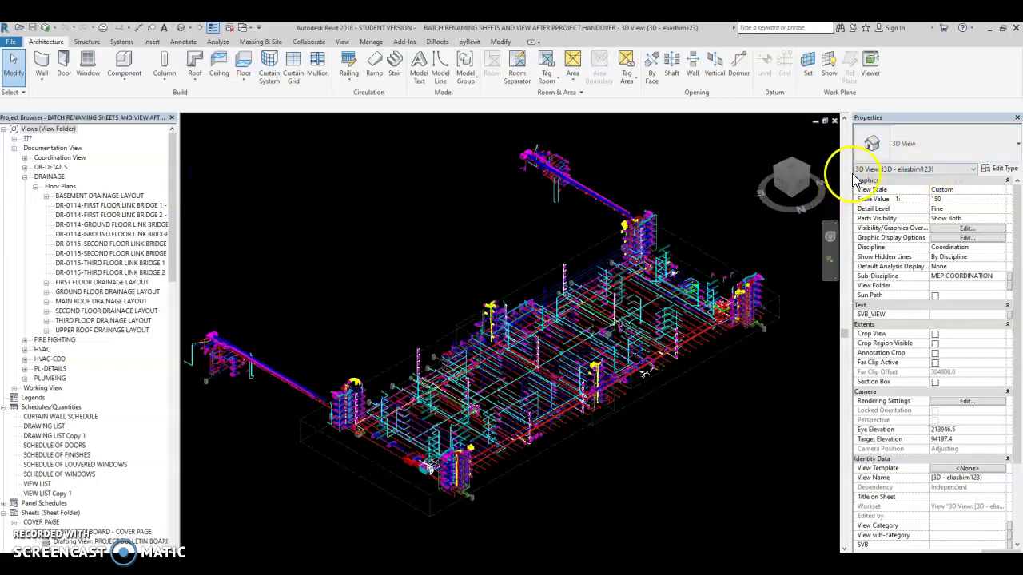
left_click_drag(846, 178, 871, 177)
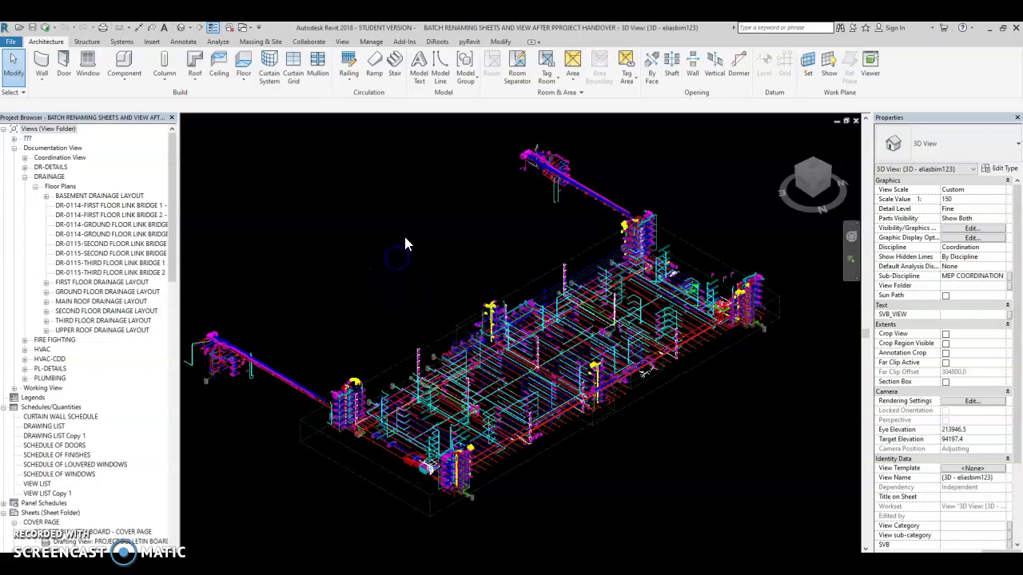
Launch Dynamo from the Manage tab's Visual Programming panel
left_click(439, 79)
left_click(370, 42)
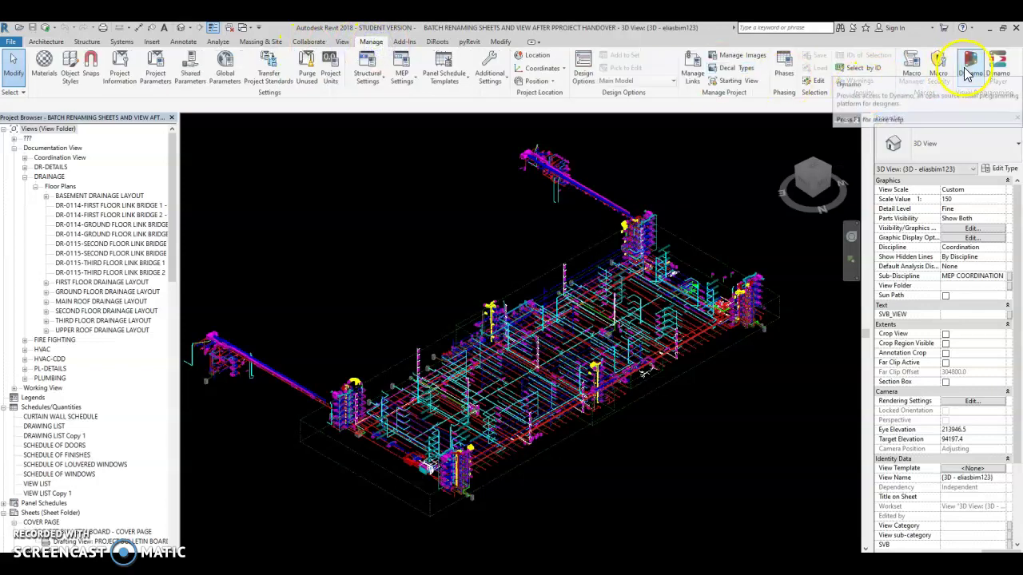
left_click(967, 71)
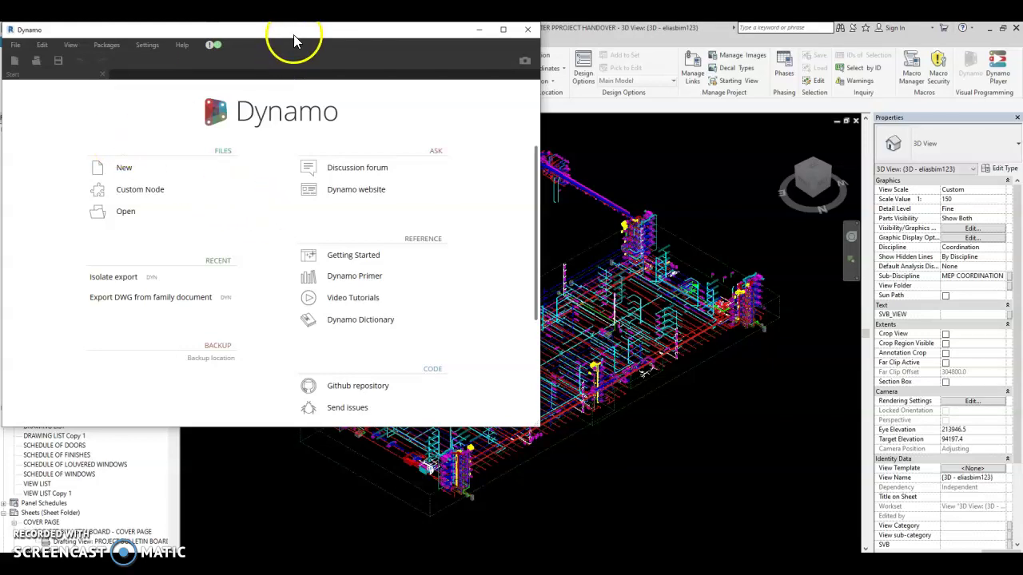
Maximize the Revit window and reposition the Dynamo window over it
left_click(367, 32)
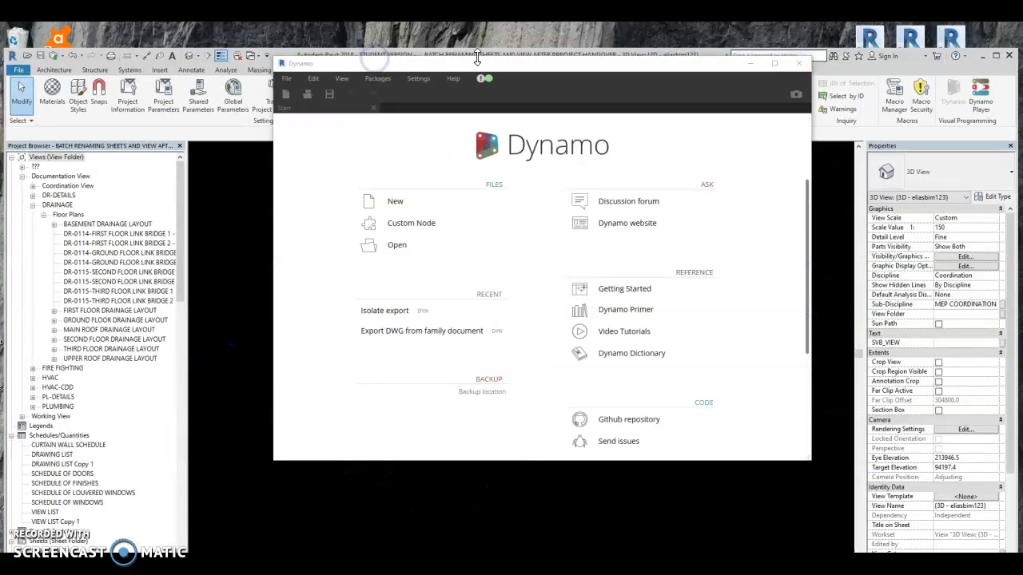
left_click(997, 60)
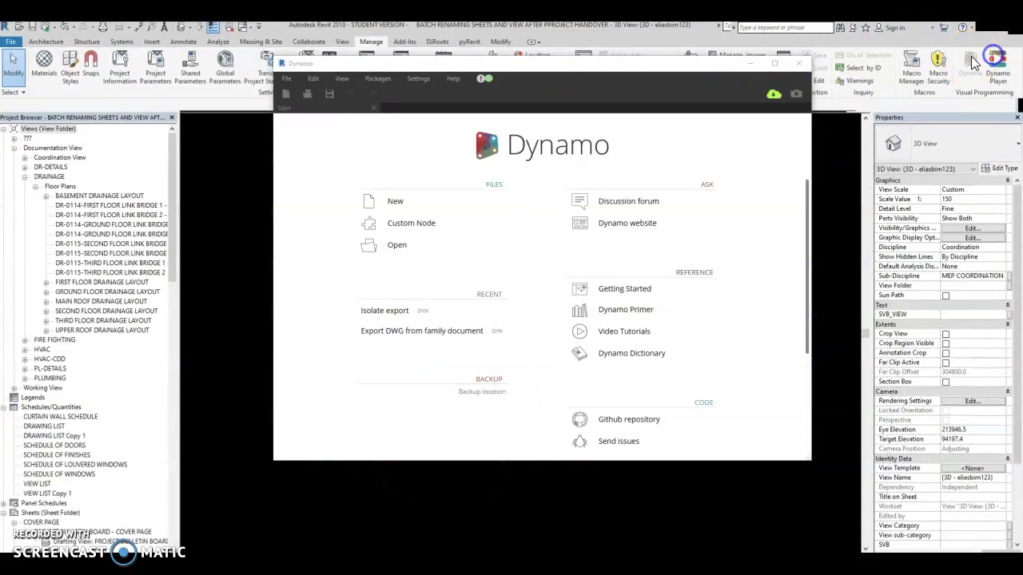
mouse_move(696, 68)
left_mouse_down()
mouse_move(709, 144)
mouse_move(728, 71)
left_mouse_up()
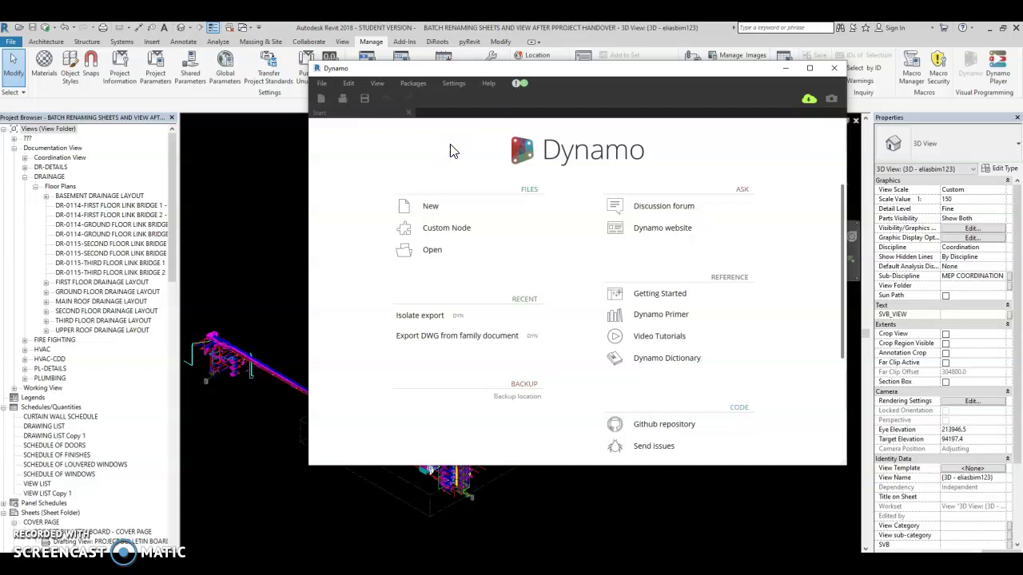
left_click_drag(605, 75, 577, 59)
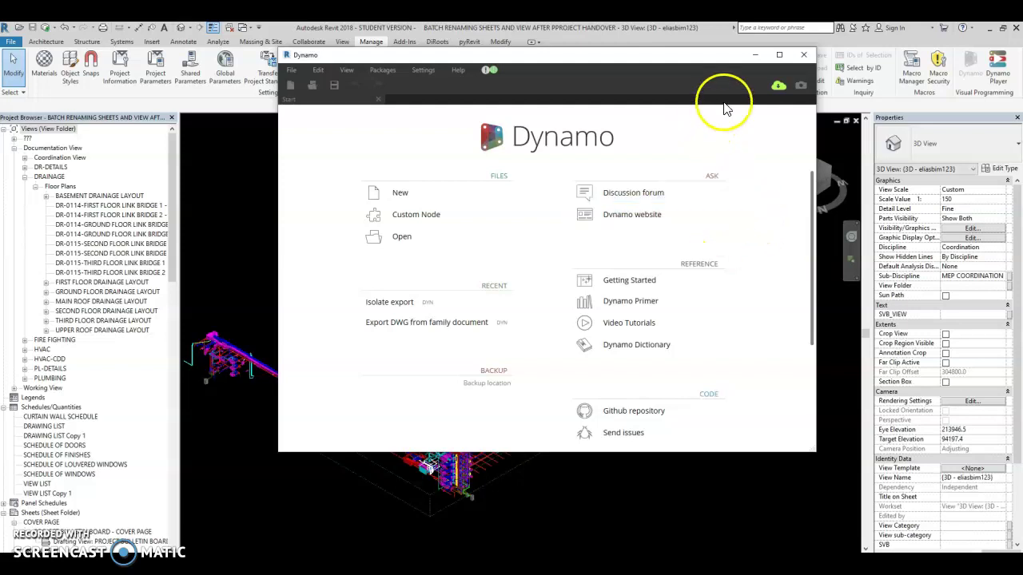
Minimize Dynamo and run a web search for how to install Dynamo
left_click(753, 57)
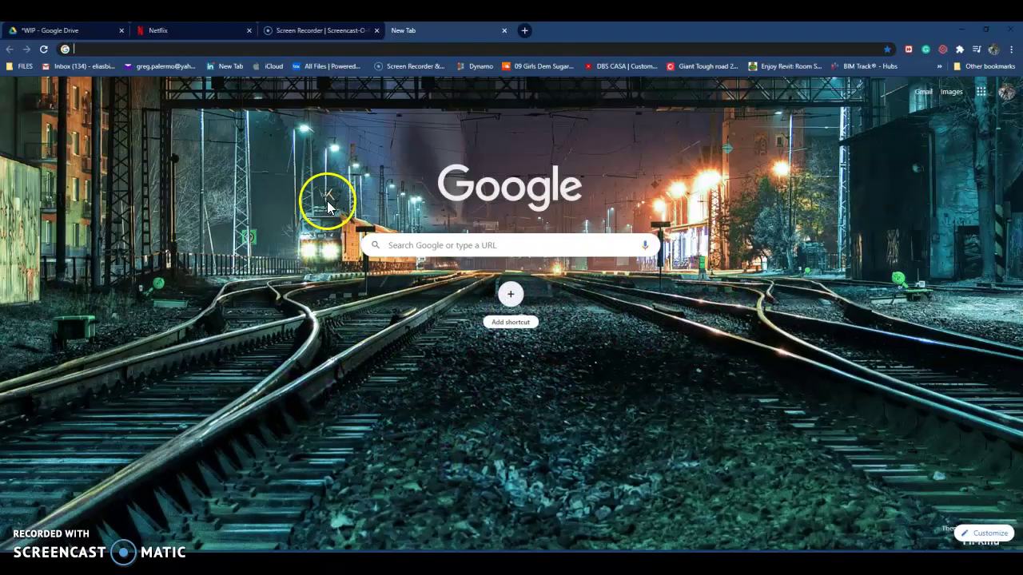
left_click(411, 249)
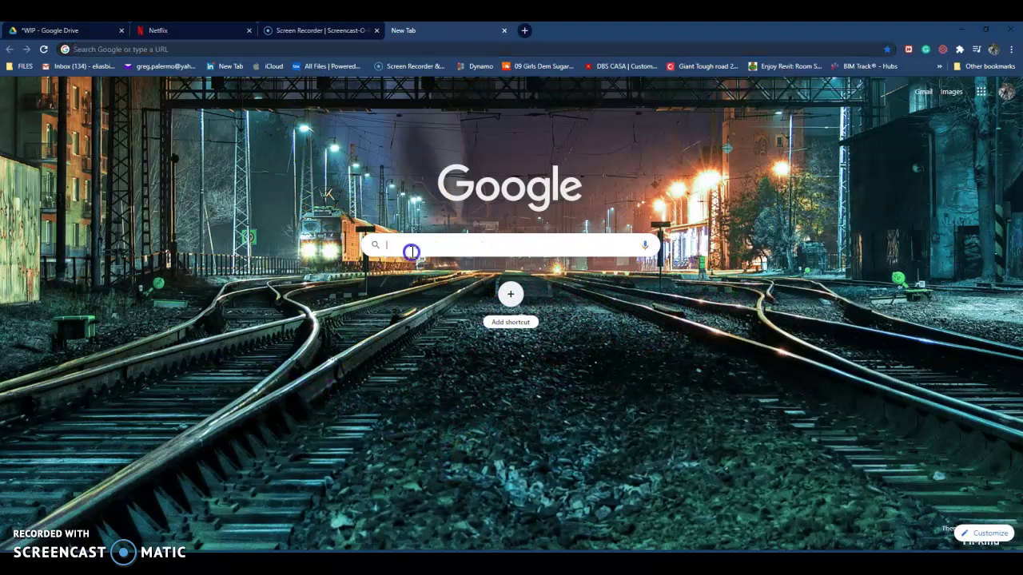
type("dynamo")
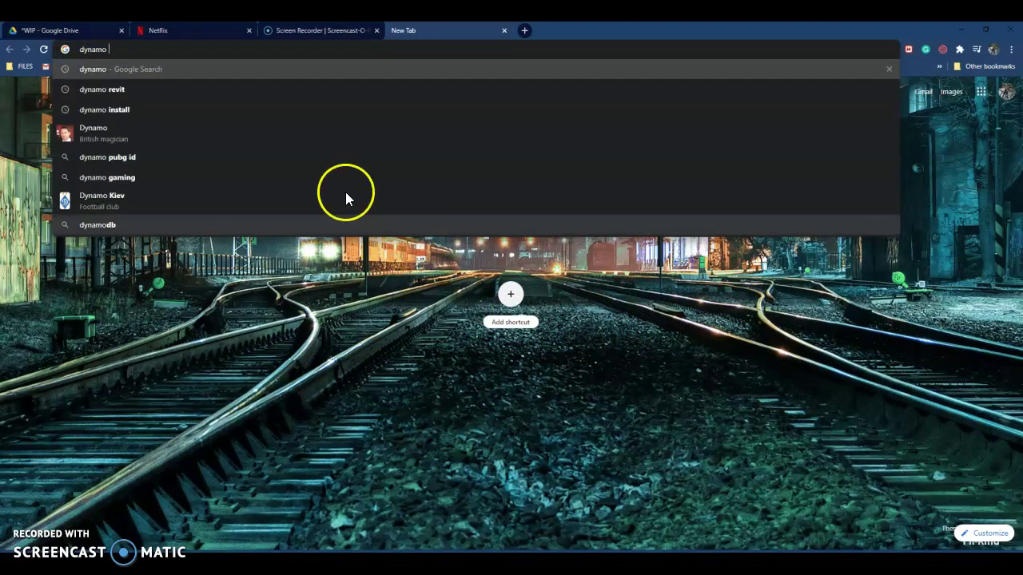
left_click(111, 112)
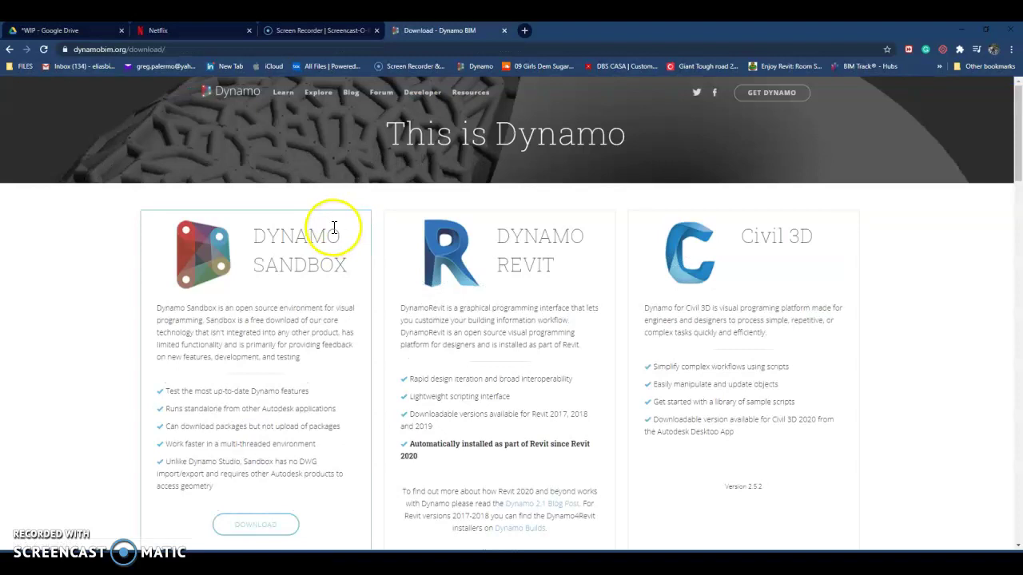
On dynamobim.org/download, scroll to Pre-Release Daily Builds and open View All Builds
scroll(212, 280, "down", 2)
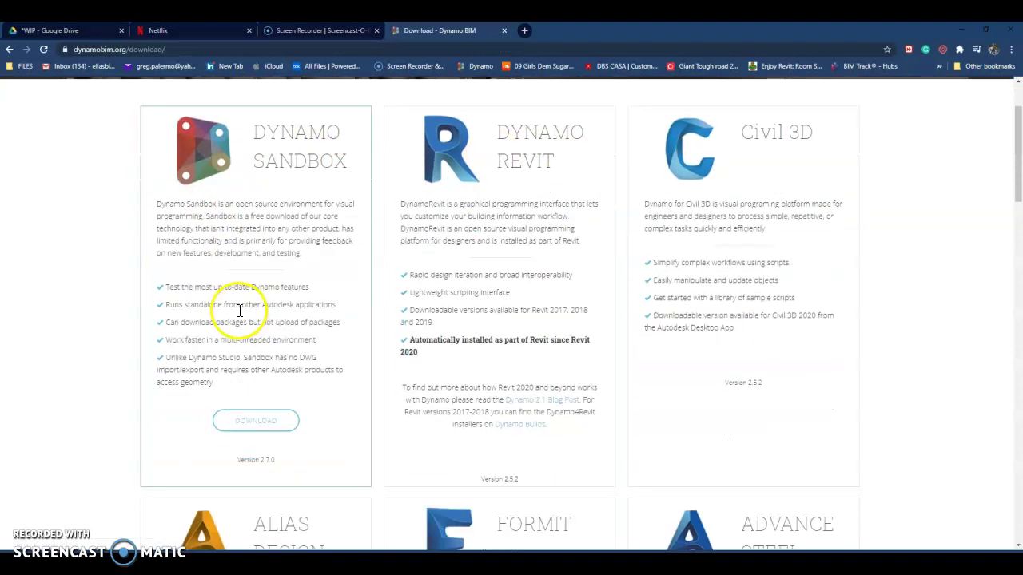
scroll(456, 343, "down", 3)
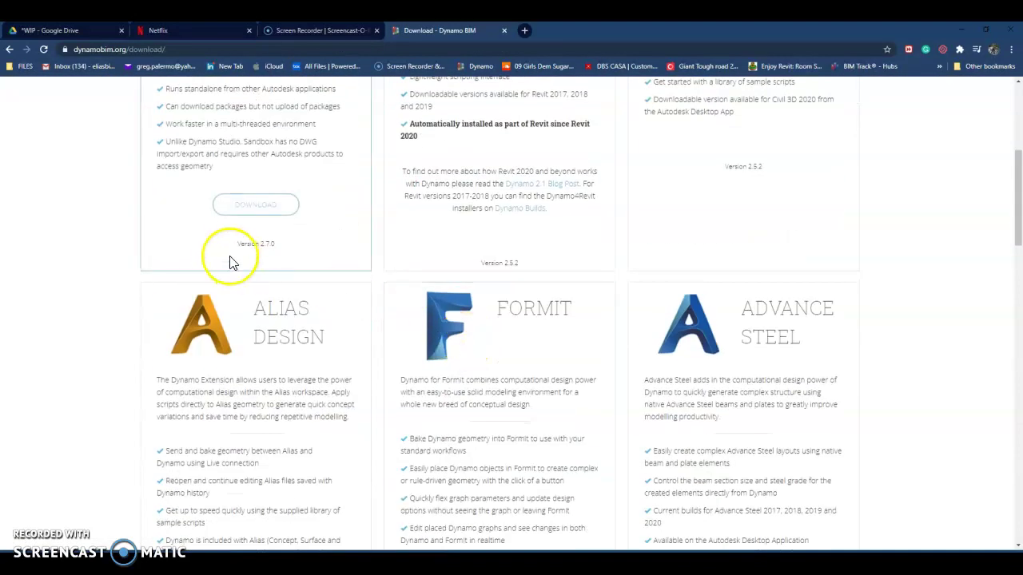
scroll(612, 347, "down", 3)
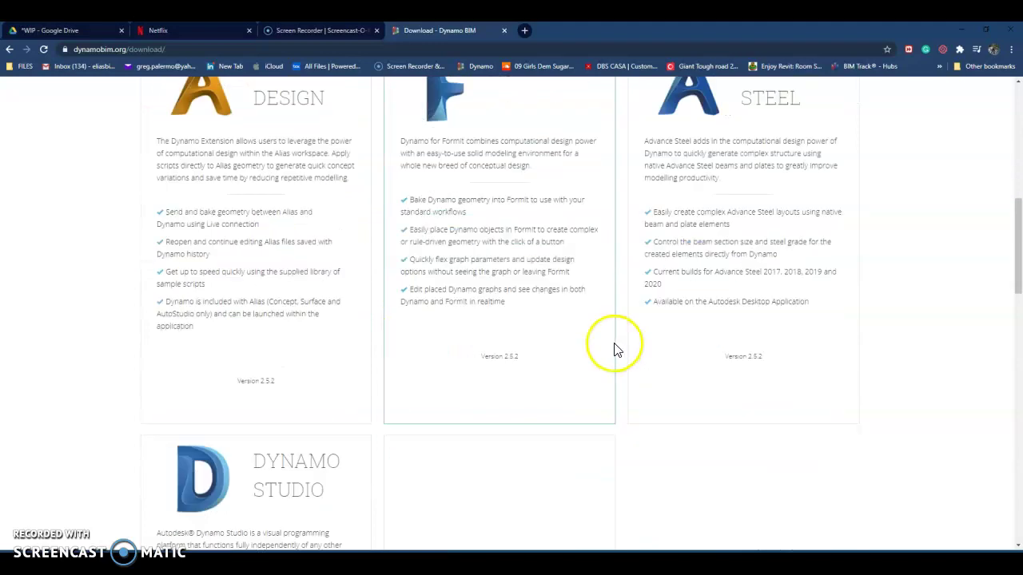
scroll(612, 346, "down", 5)
scroll(612, 346, "down", 3)
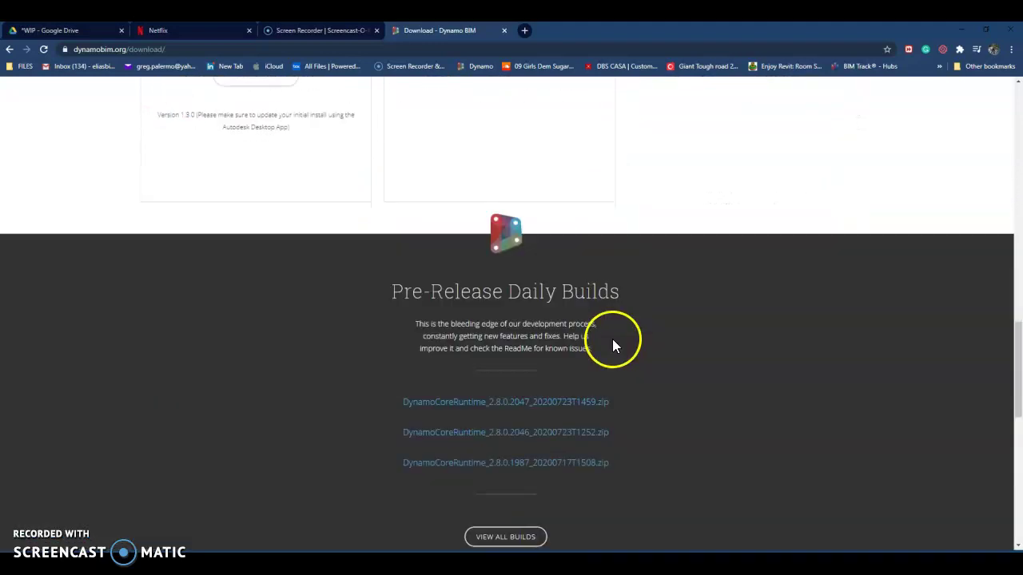
left_click(516, 536)
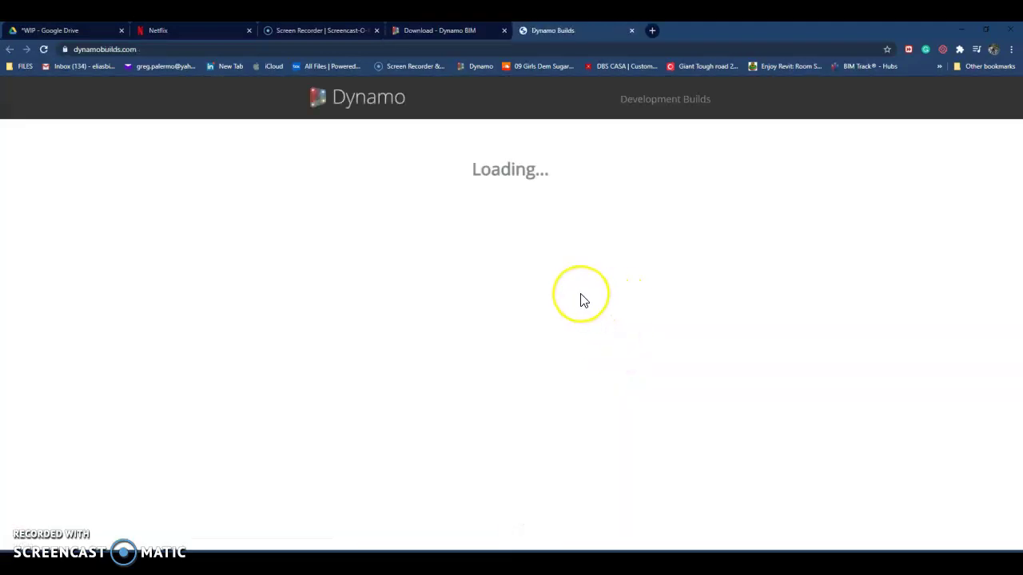
Scroll through the dynamobuilds.com stable installer list, then minimize Chrome
scroll(592, 264, "down", 2)
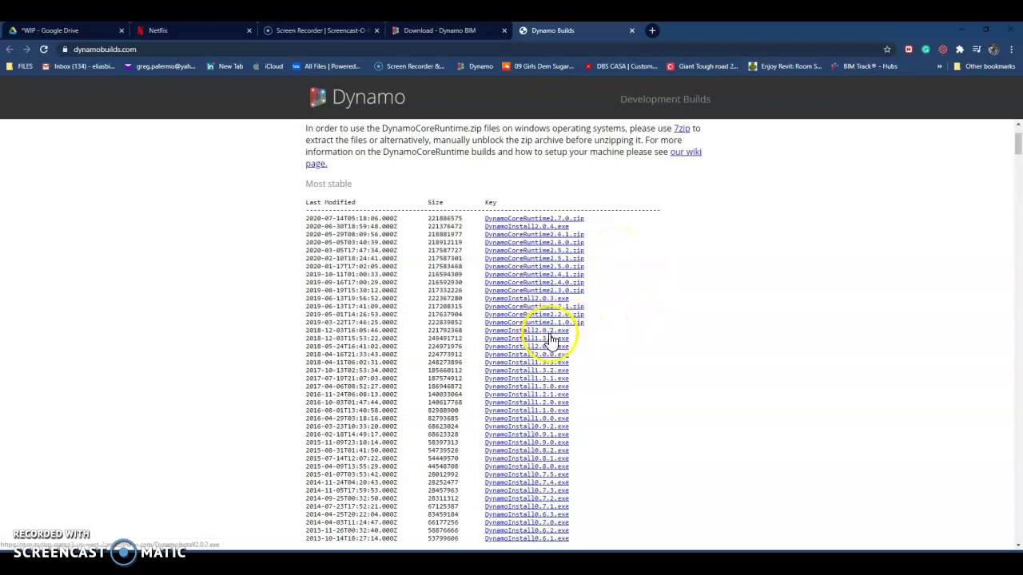
scroll(615, 326, "down", 2)
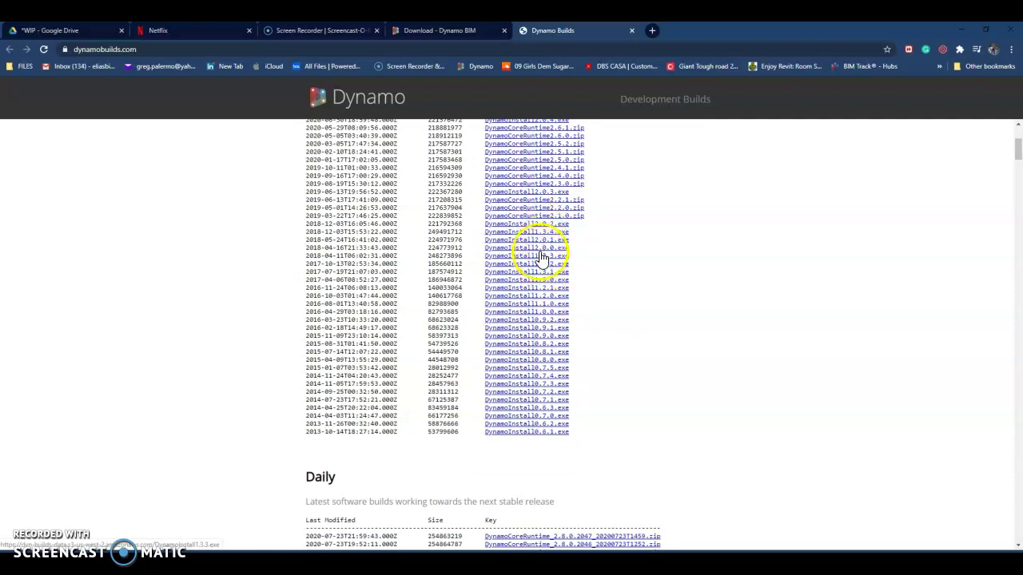
left_click(795, 291)
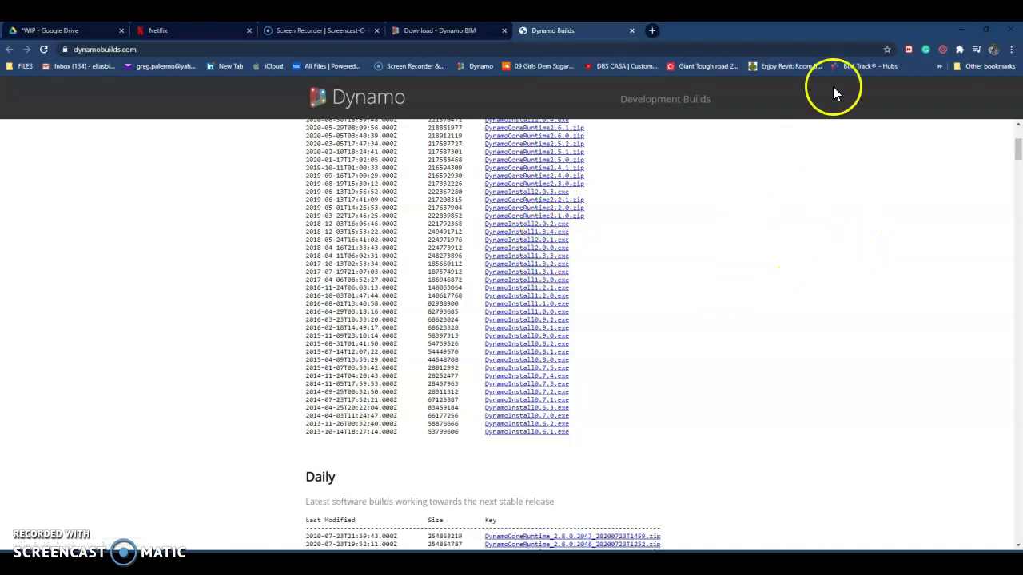
left_click(959, 32)
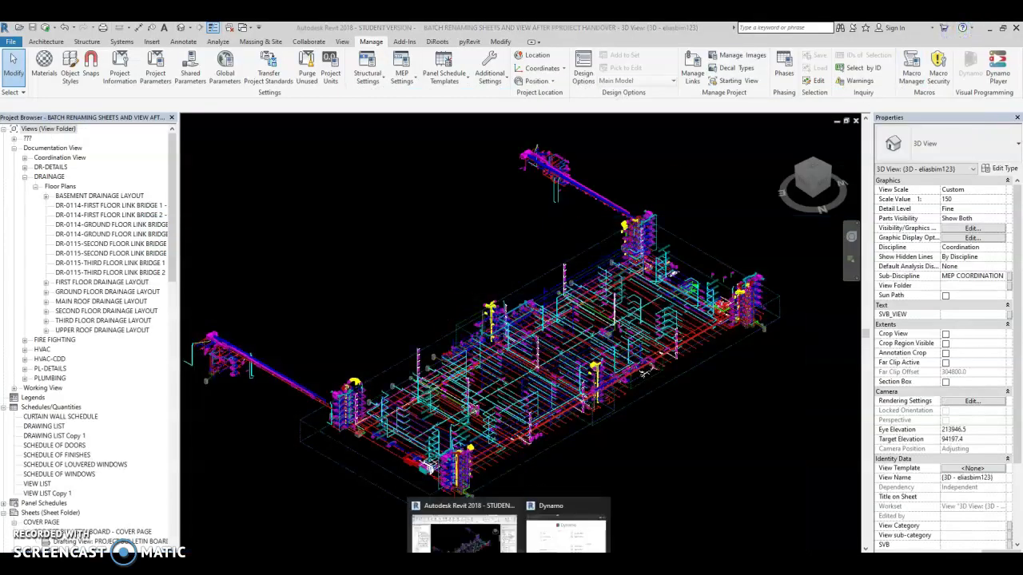
Restore Dynamo and view the full installed packages list in an enlarged Manage Packages dialog
left_click(540, 545)
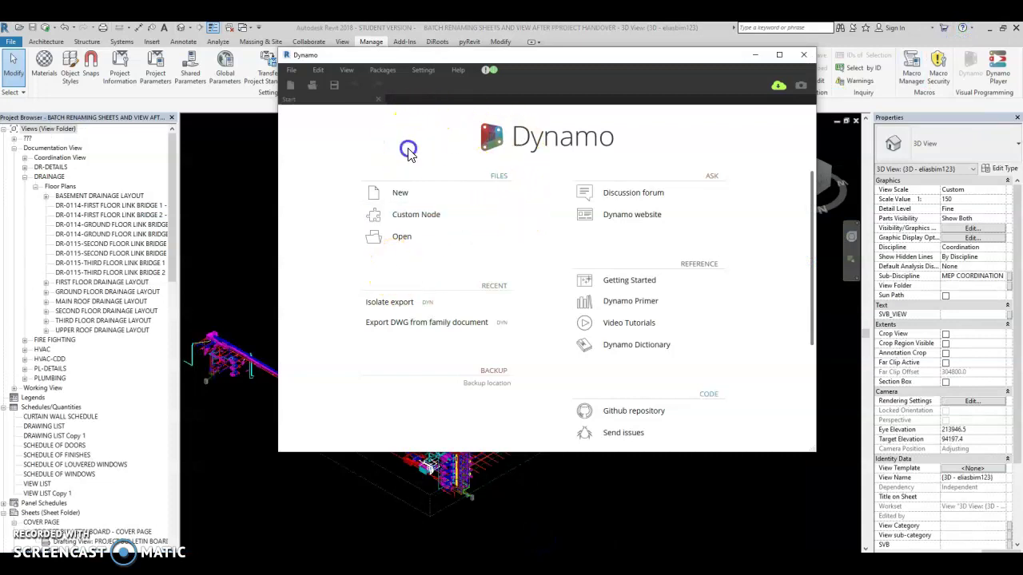
left_click(389, 74)
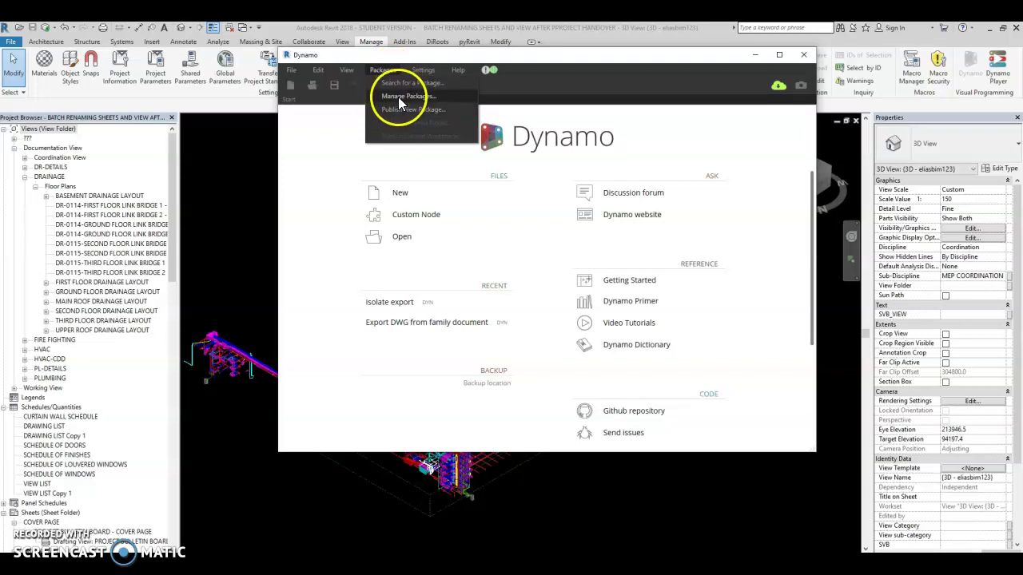
left_click(399, 96)
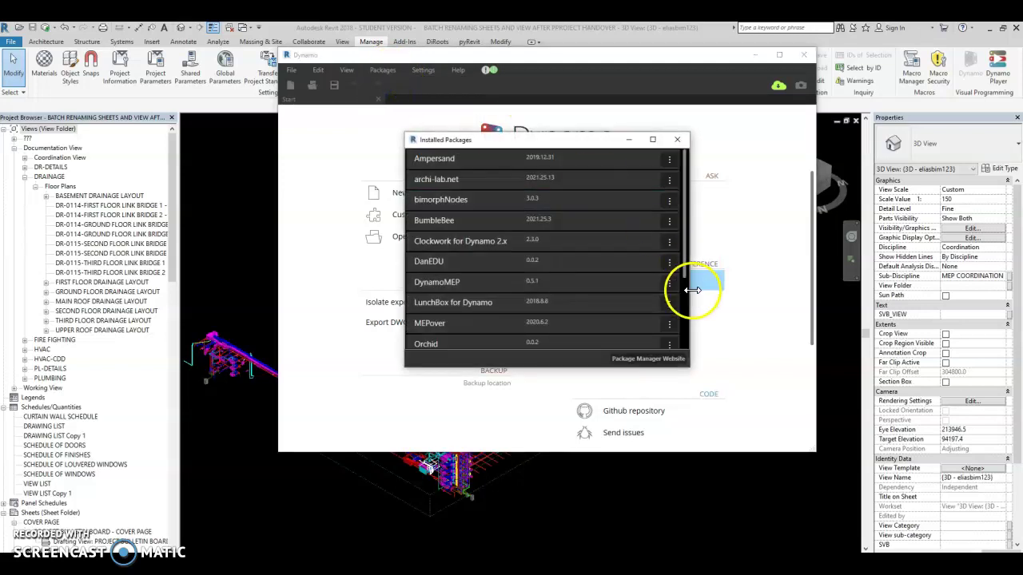
left_click_drag(601, 140, 669, 44)
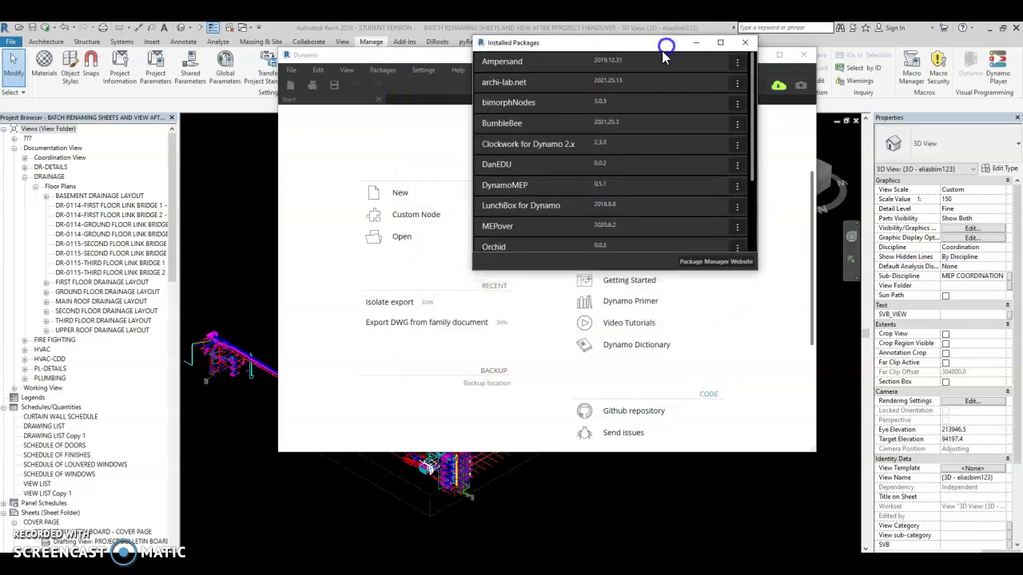
left_click_drag(483, 269, 436, 508)
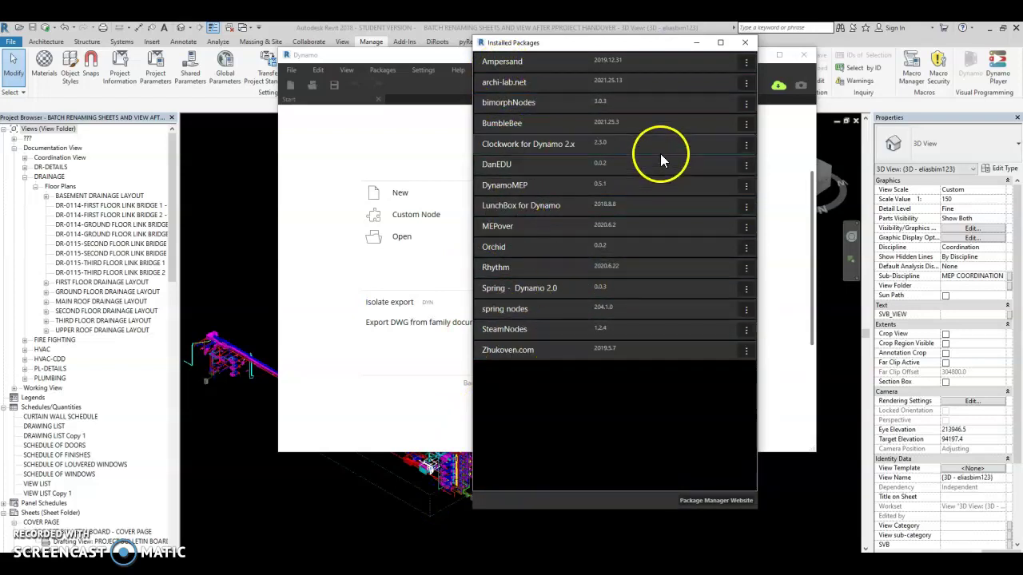
left_click(743, 42)
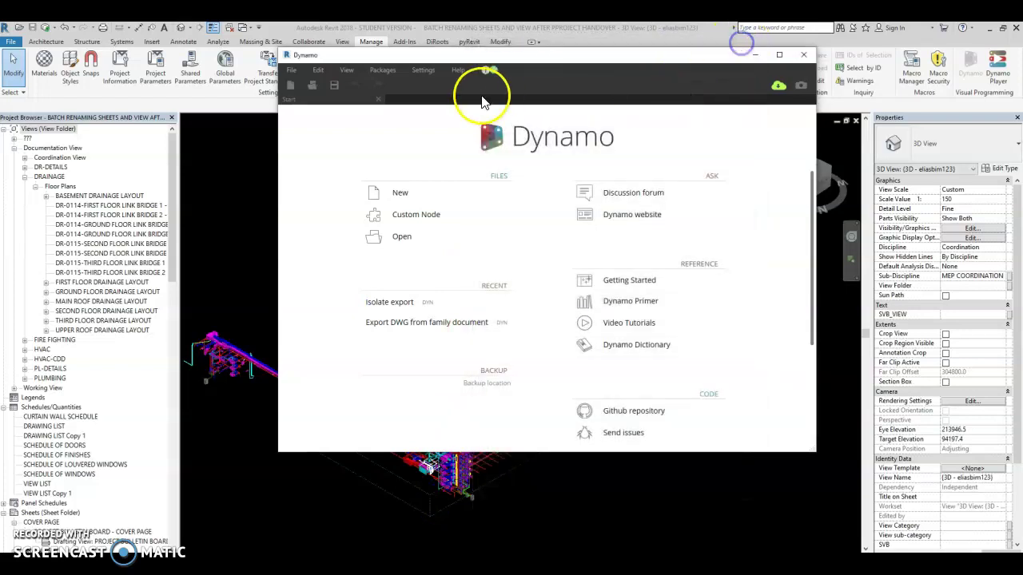
left_click(392, 70)
In Online Package Search, replace the old 'orchi' query with 'steam'
left_click(404, 82)
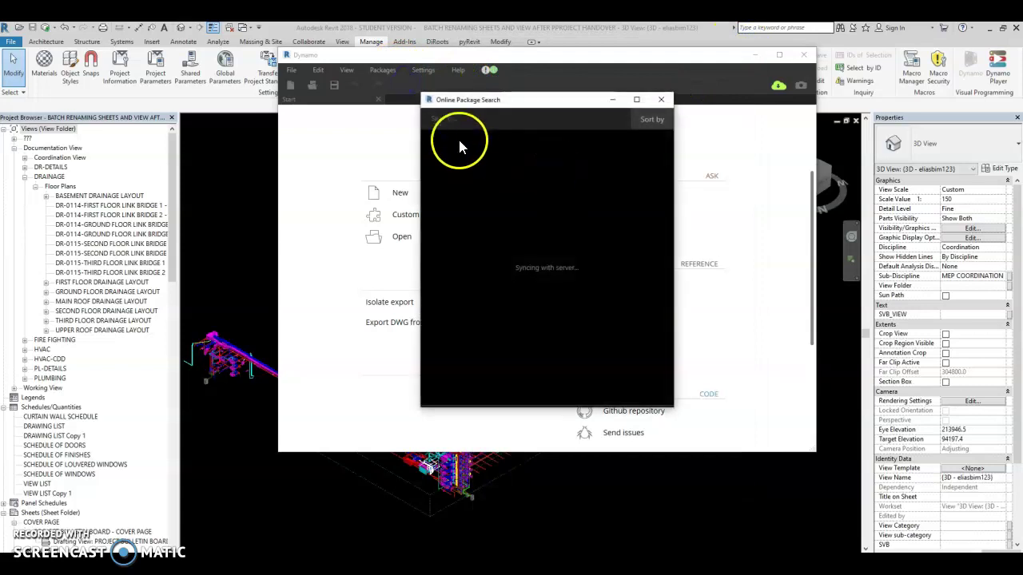
left_click(454, 119)
type("orchi")
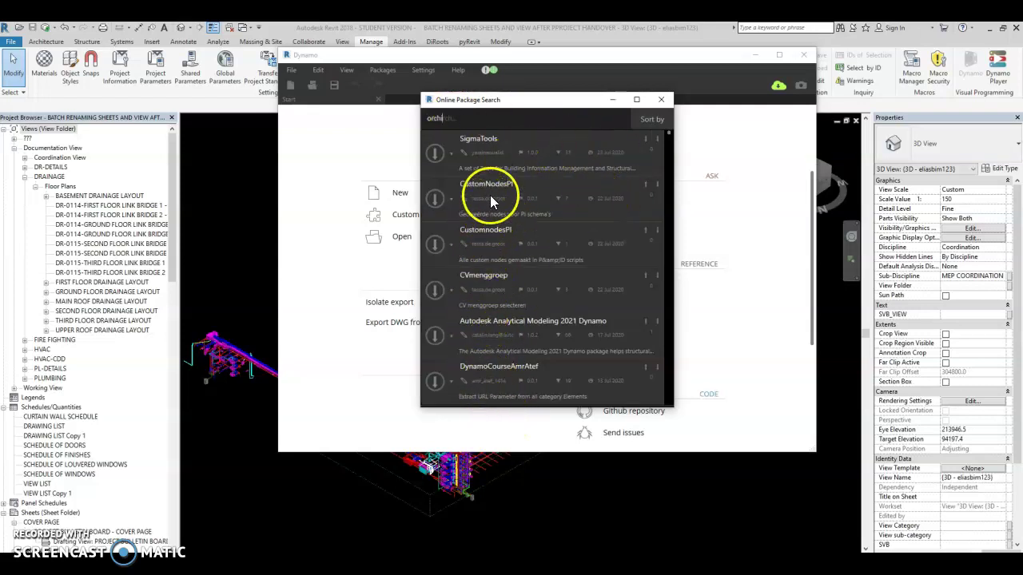
double_click(469, 118)
type("steam")
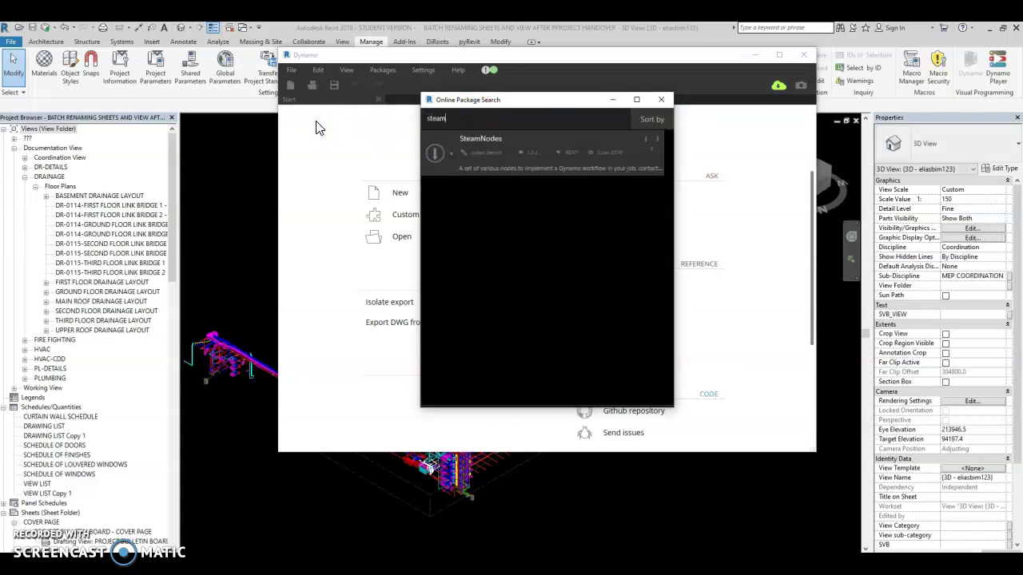
Change the query to 'amp' to find Ampersand, then close the search window
left_click(322, 129)
key("BackSpace")
key("BackSpace")
key("BackSpace")
key("BackSpace")
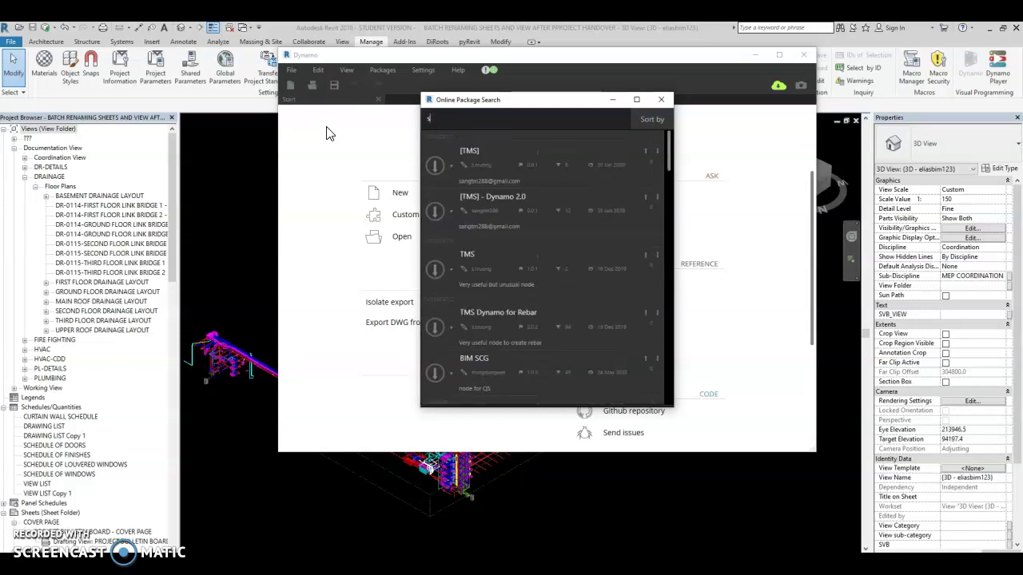
key("BackSpace")
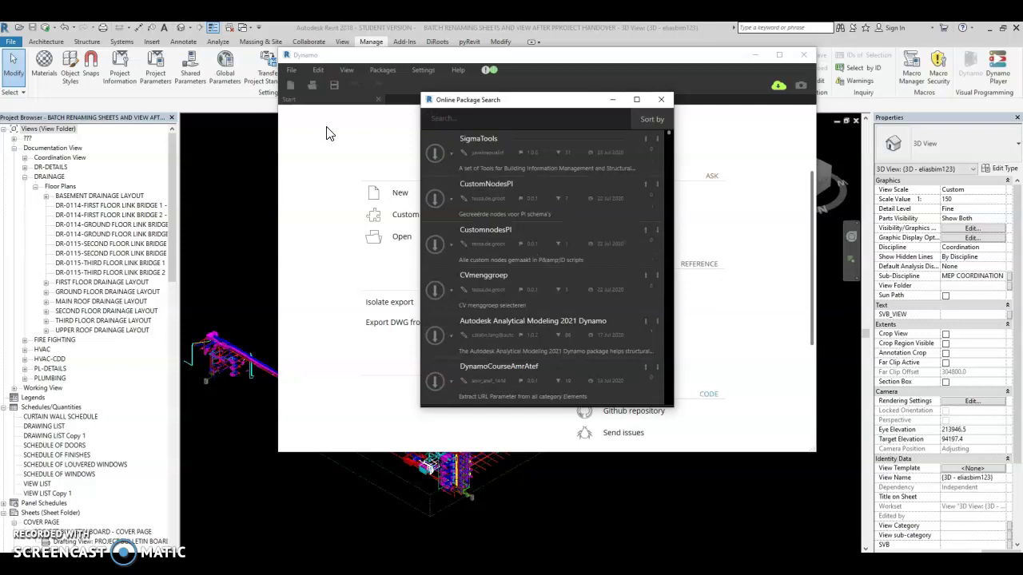
type("am")
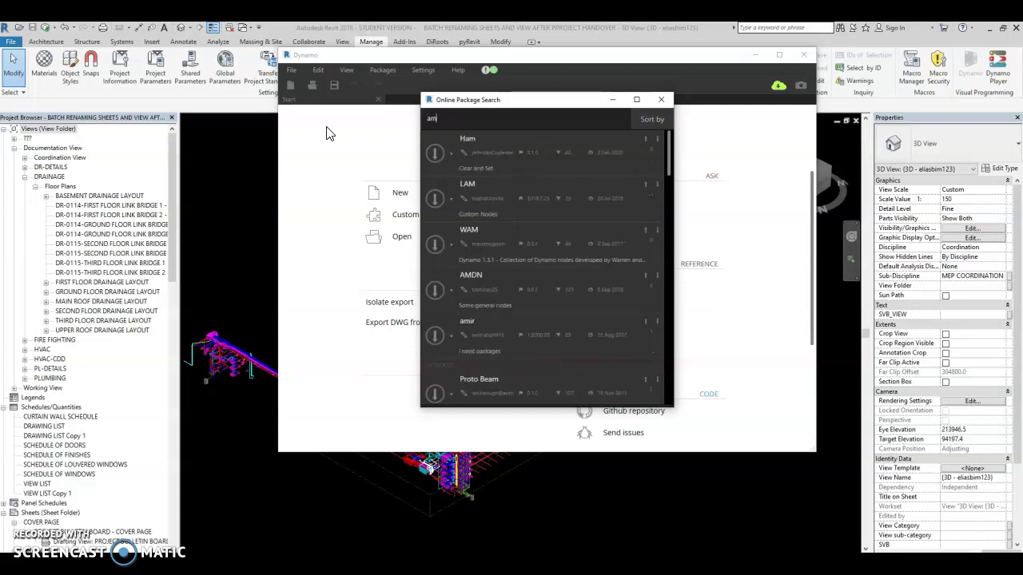
type("prsan")
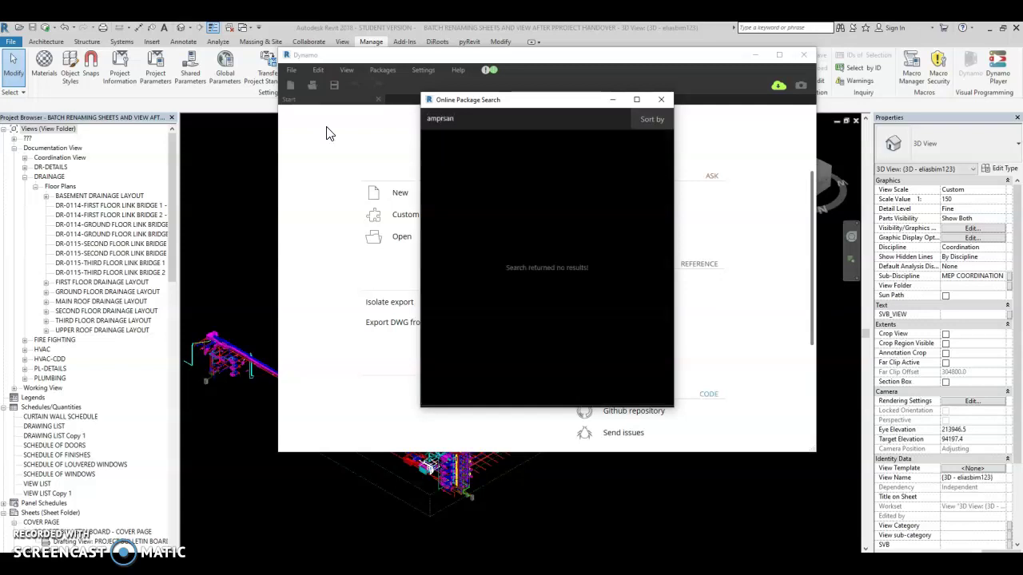
key("BackSpace")
key("BackSpace")
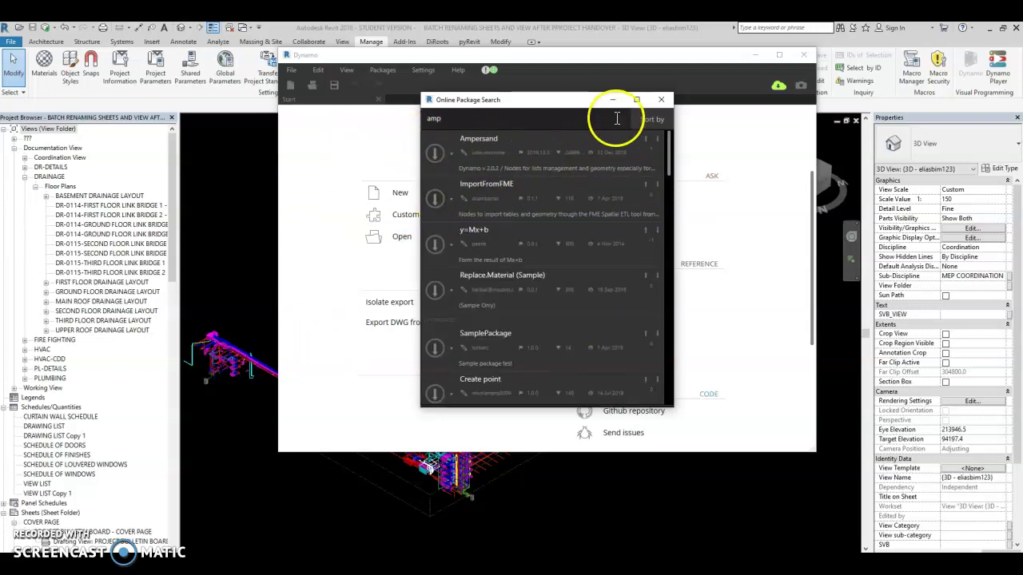
left_click(660, 100)
left_click(383, 69)
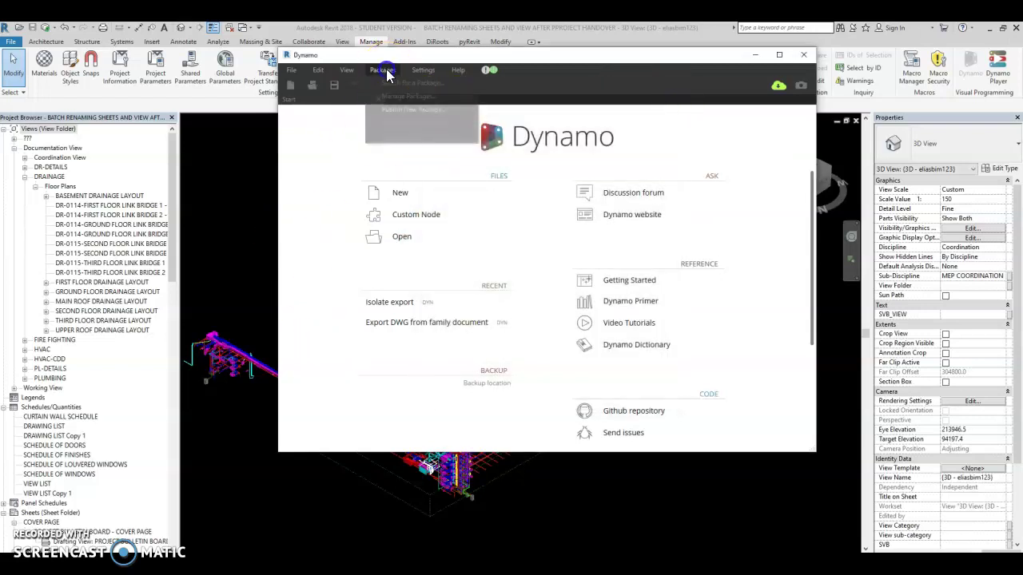
left_click(400, 101)
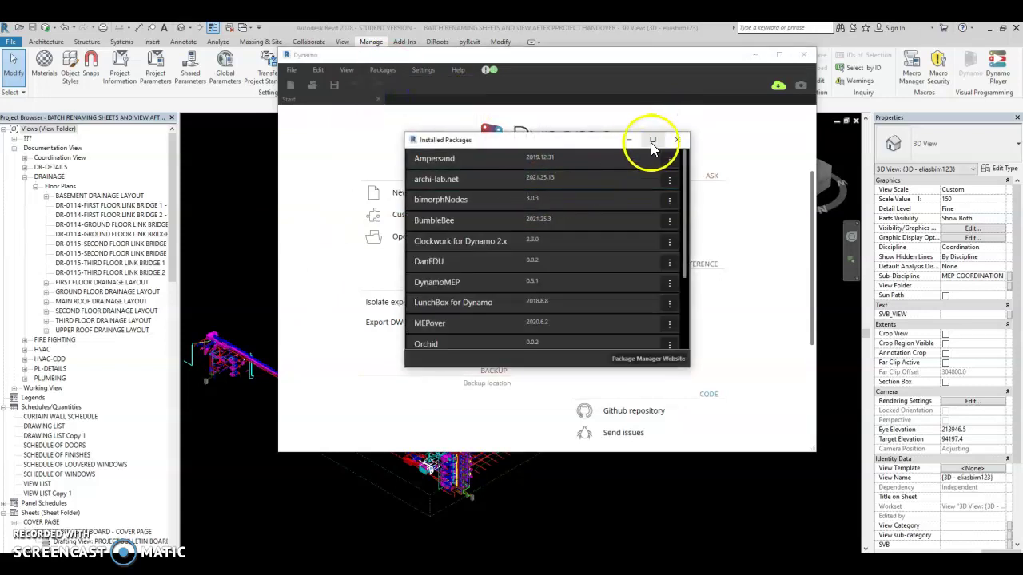
scroll(669, 319, "down", 2)
left_click_drag(690, 371, 689, 524)
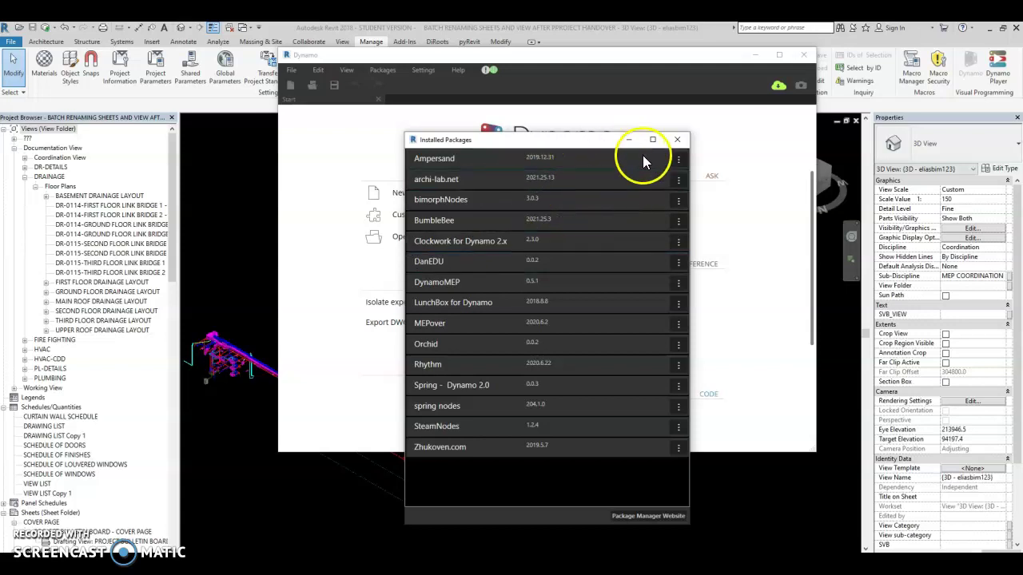
left_click(686, 139)
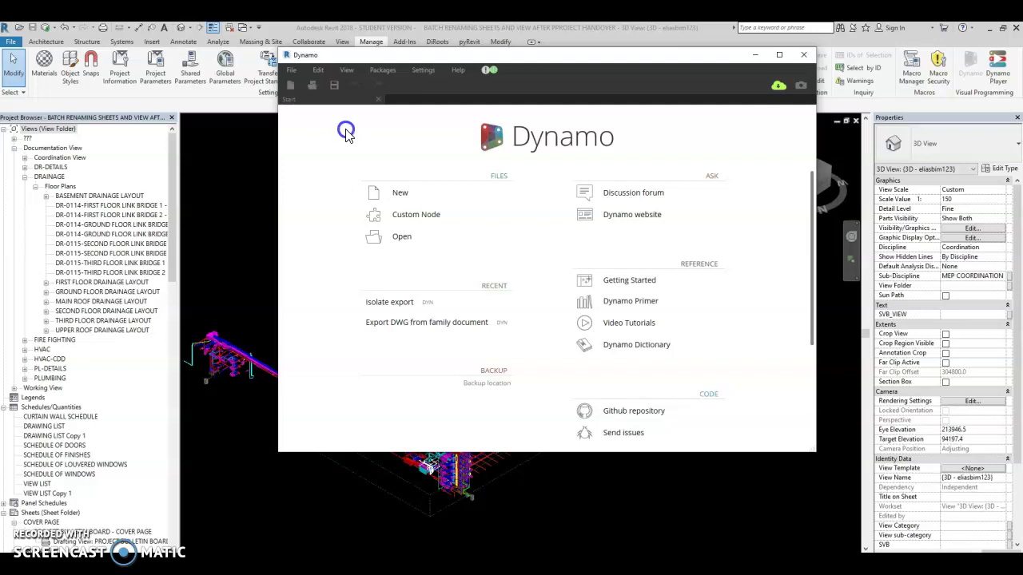
Browse Downloads, OneDrive, Alpha Training Files and Documents for the graph, then cancel
left_click(400, 236)
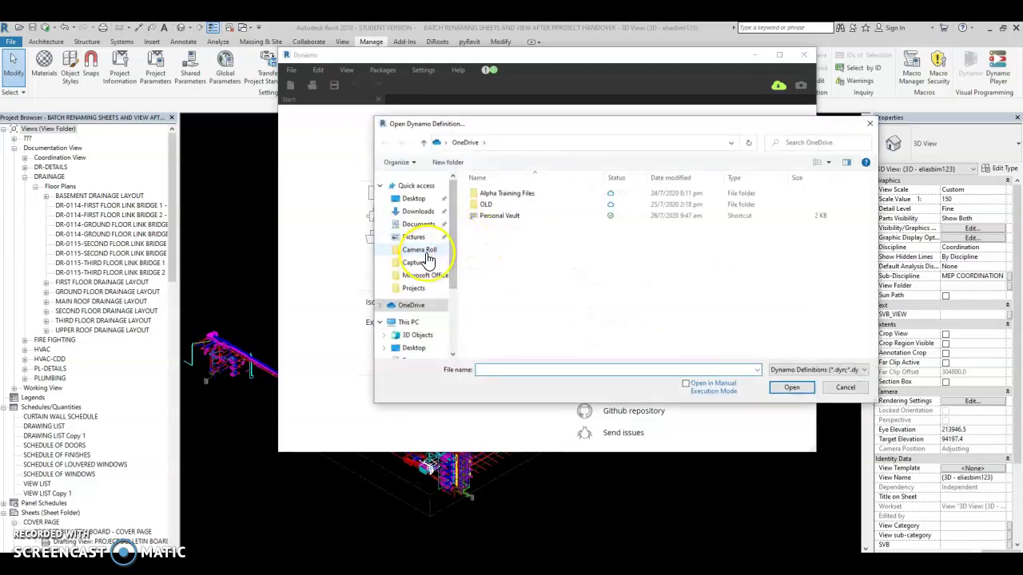
left_click(418, 212)
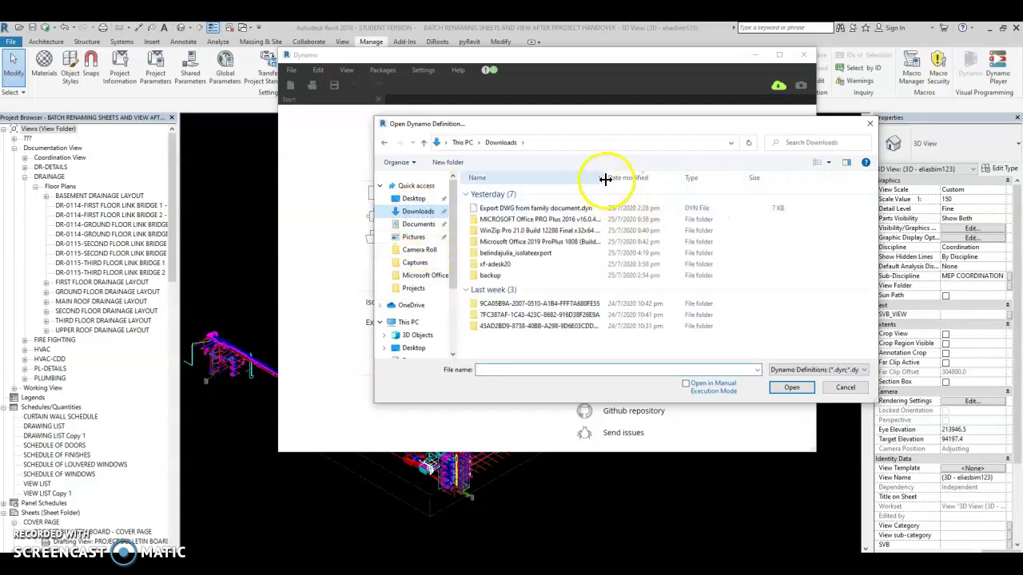
left_click_drag(604, 177, 680, 179)
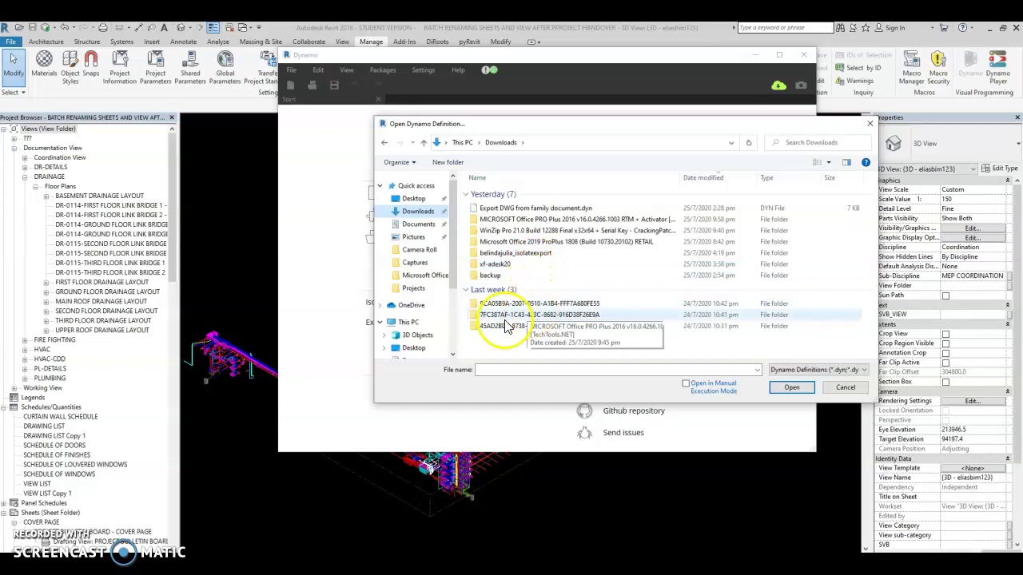
left_click(411, 305)
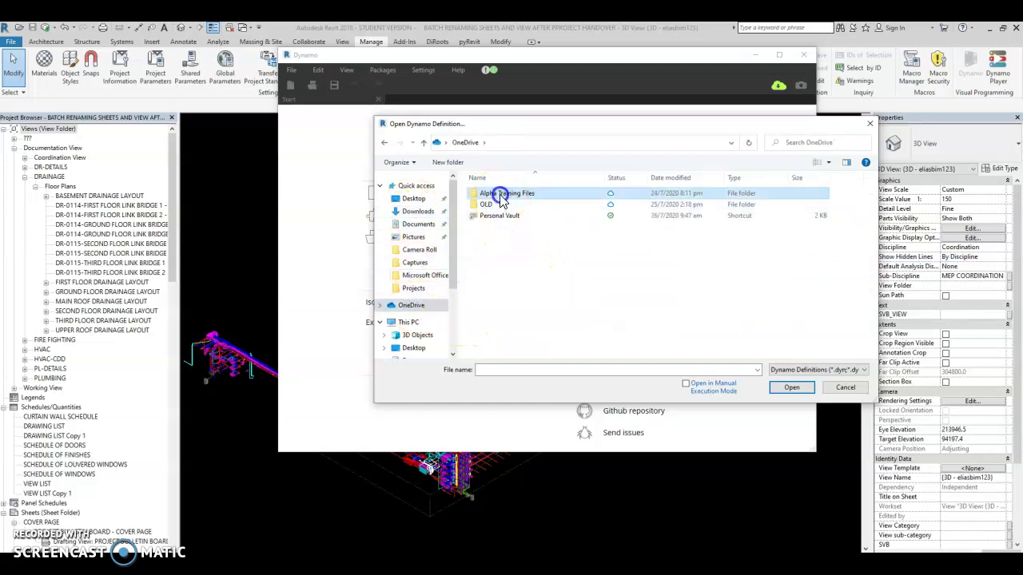
double_click(500, 194)
left_click(383, 143)
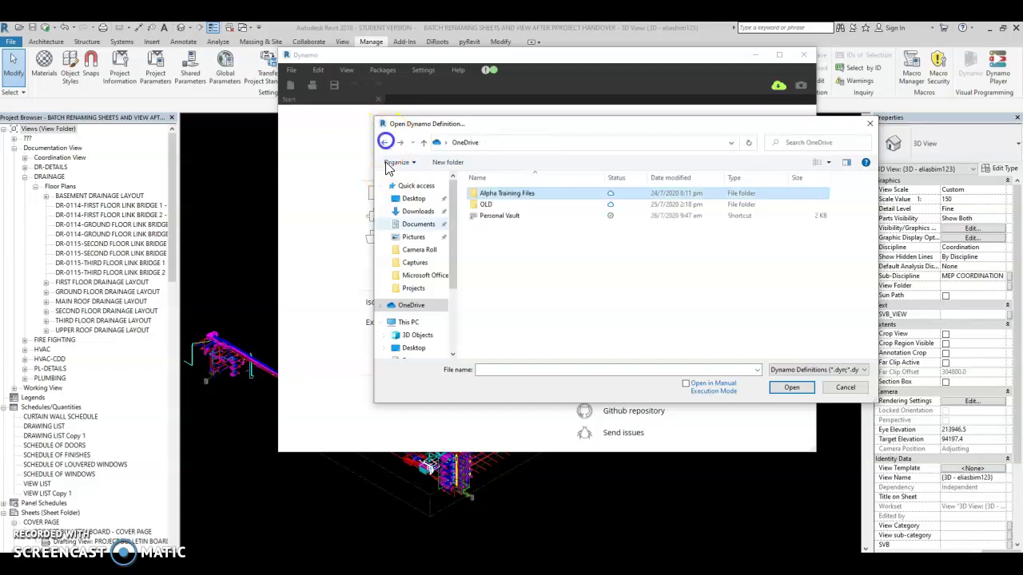
scroll(414, 300, "down", 1)
left_click(410, 301)
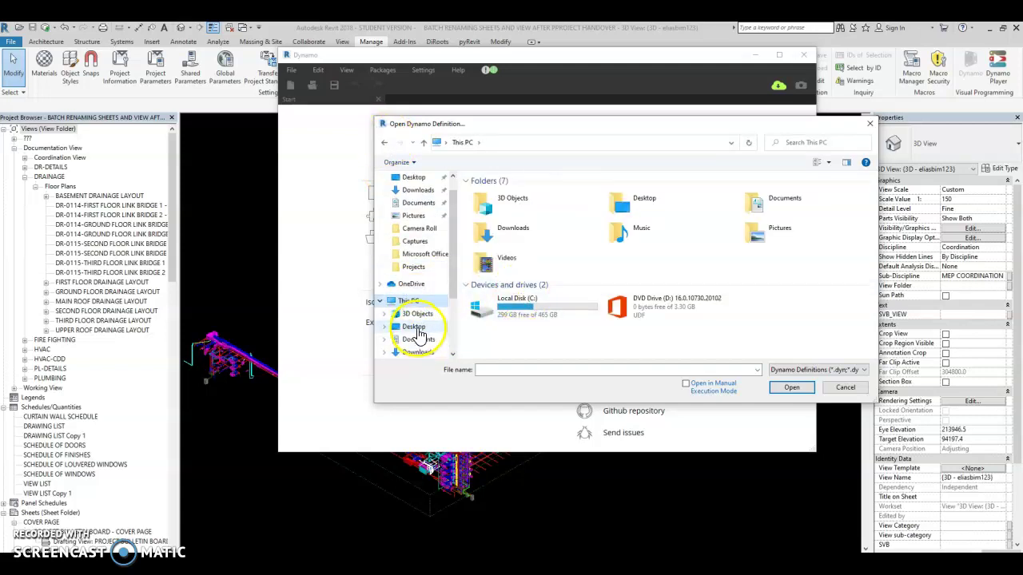
left_click(432, 204)
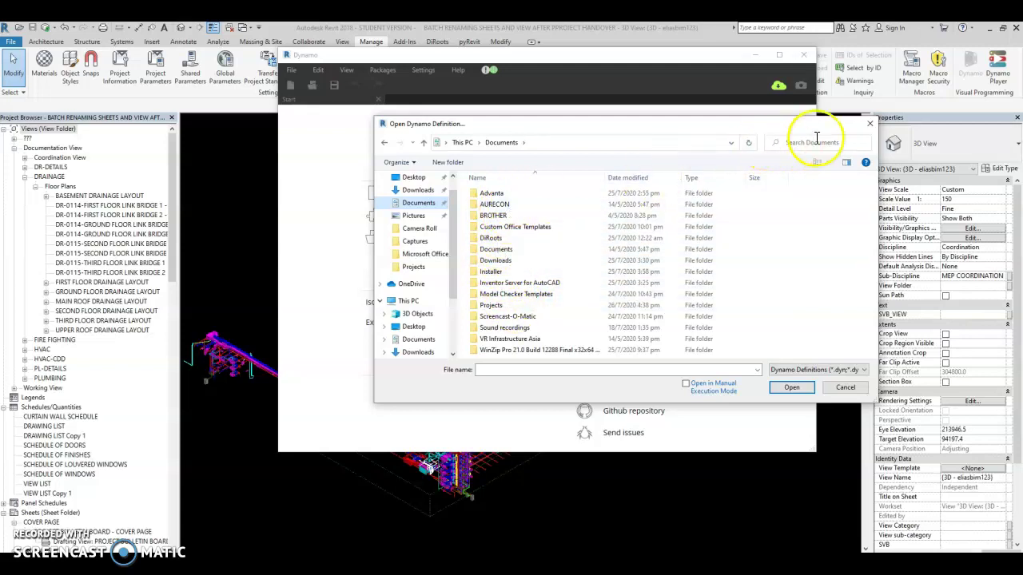
left_click(869, 128)
Open Export DWG from family document.dyn from the Downloads folder
left_click(452, 177)
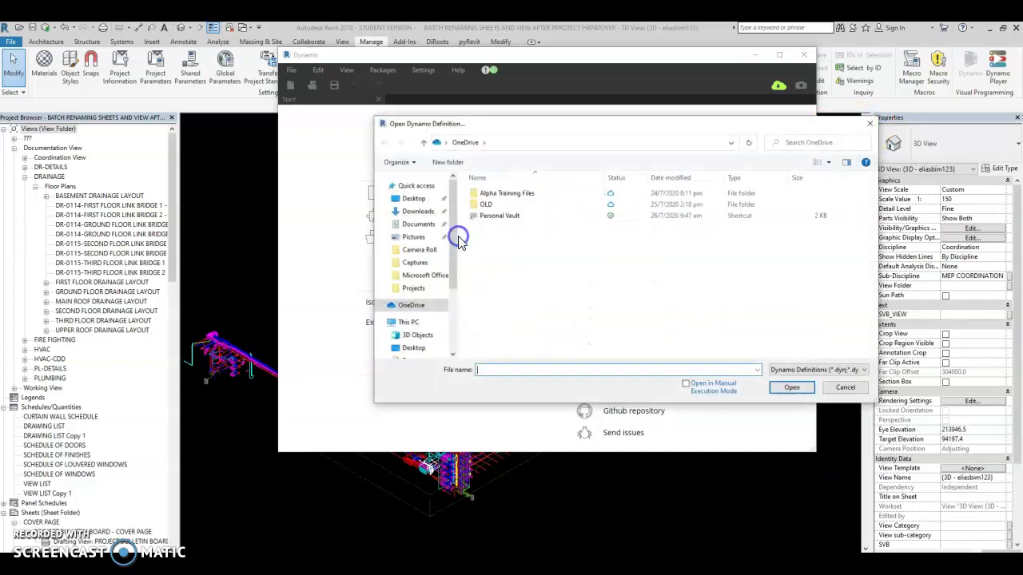
left_click(412, 198)
scroll(420, 320, "down", 2)
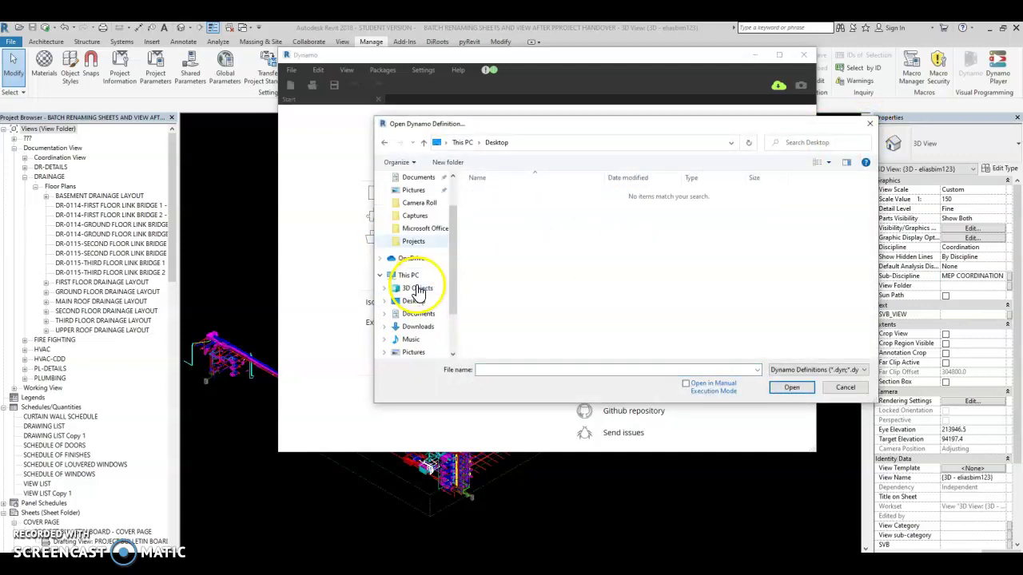
left_click(418, 326)
left_click(506, 208)
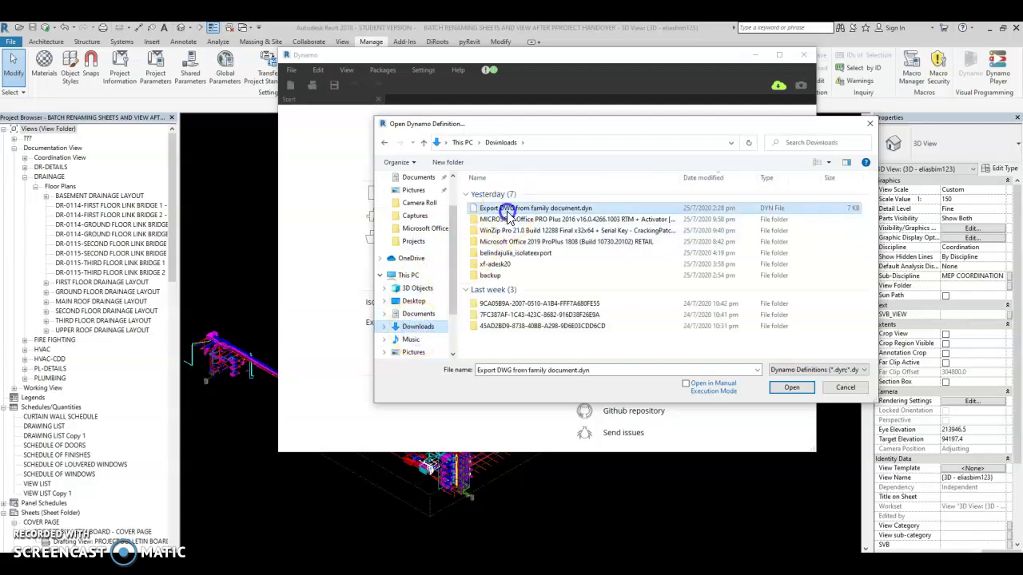
left_click(791, 388)
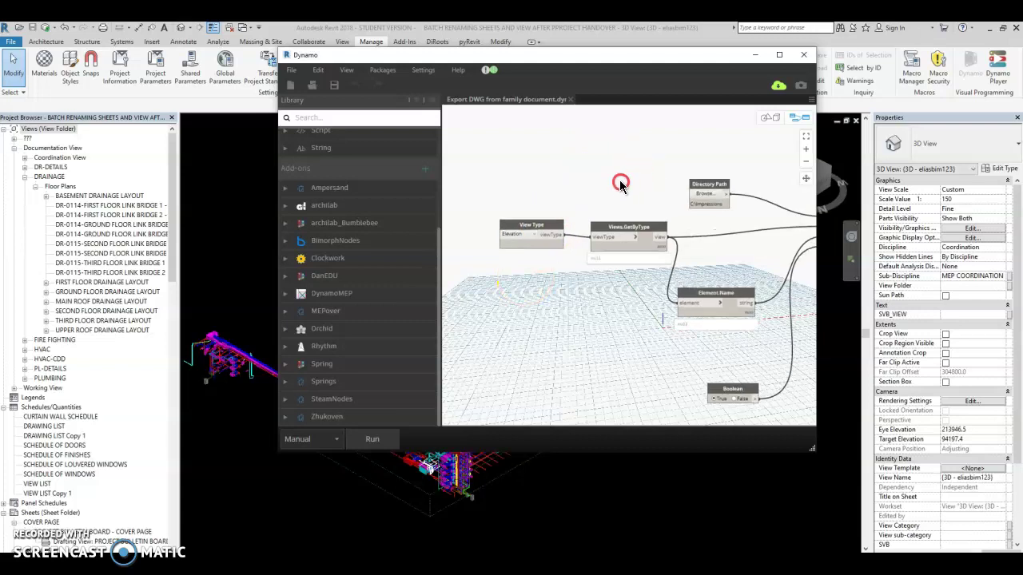
Enlarge the Dynamo window and pan the canvas so every Export DWG node is readable
middle_click_drag(616, 183, 589, 179)
left_click_drag(279, 453, 167, 465)
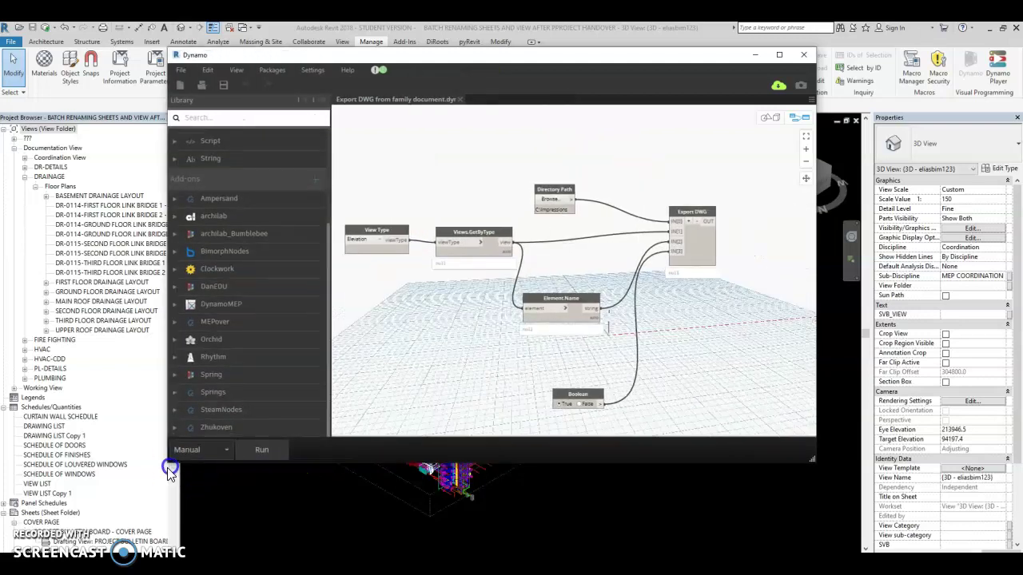
scroll(495, 188, "down", 2)
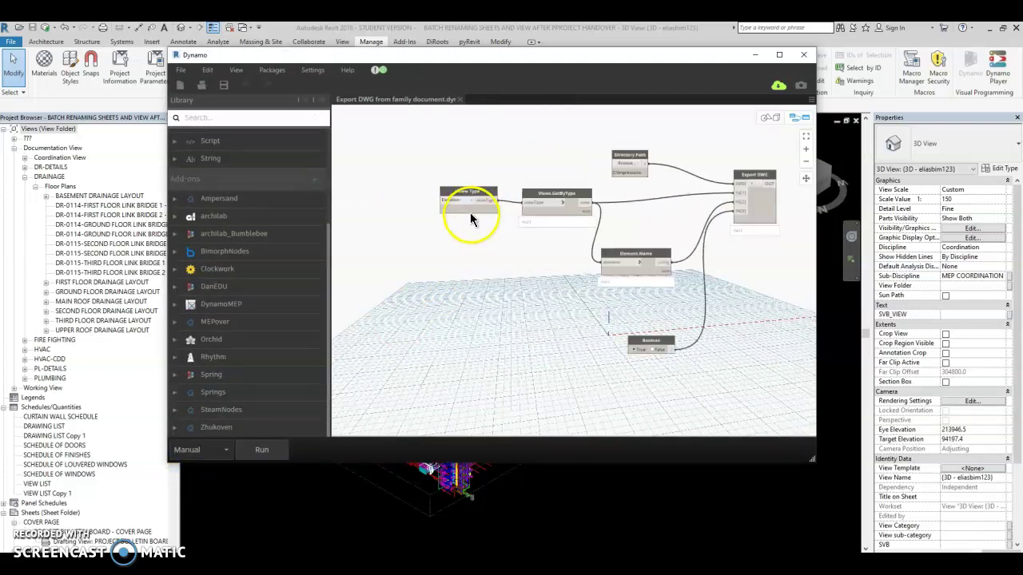
scroll(517, 164, "up", 2)
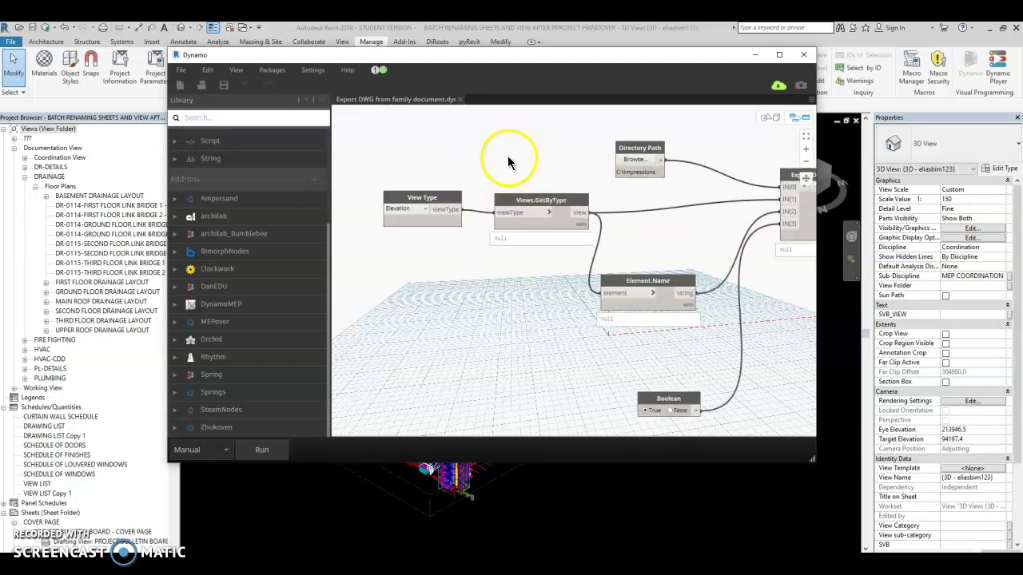
mouse_move(508, 156)
middle_mouse_down()
mouse_move(450, 194)
mouse_move(442, 183)
middle_mouse_up()
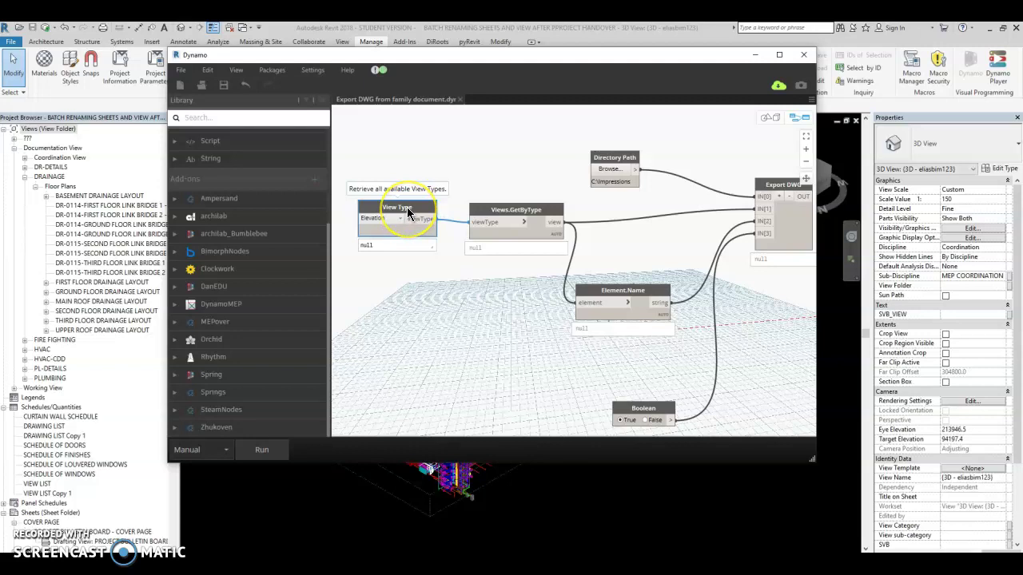
Read the View Type node's Help description, then dismiss it
right_click(407, 207)
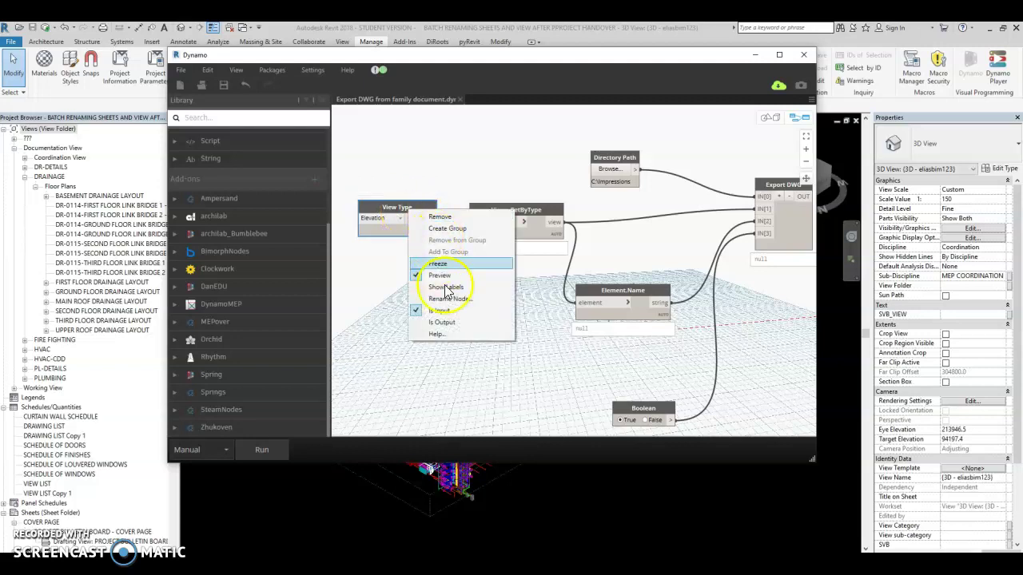
left_click(455, 333)
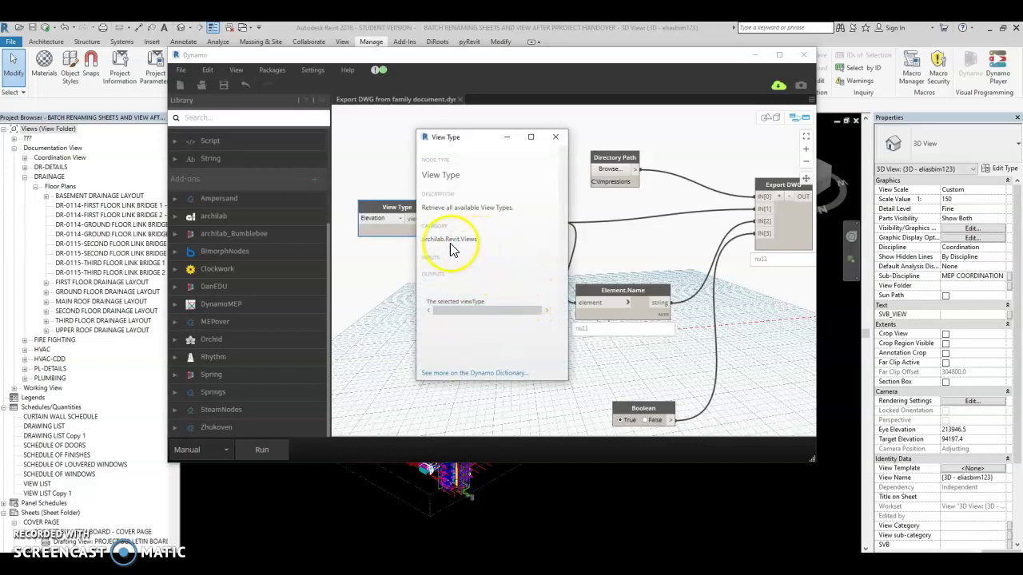
left_click(556, 137)
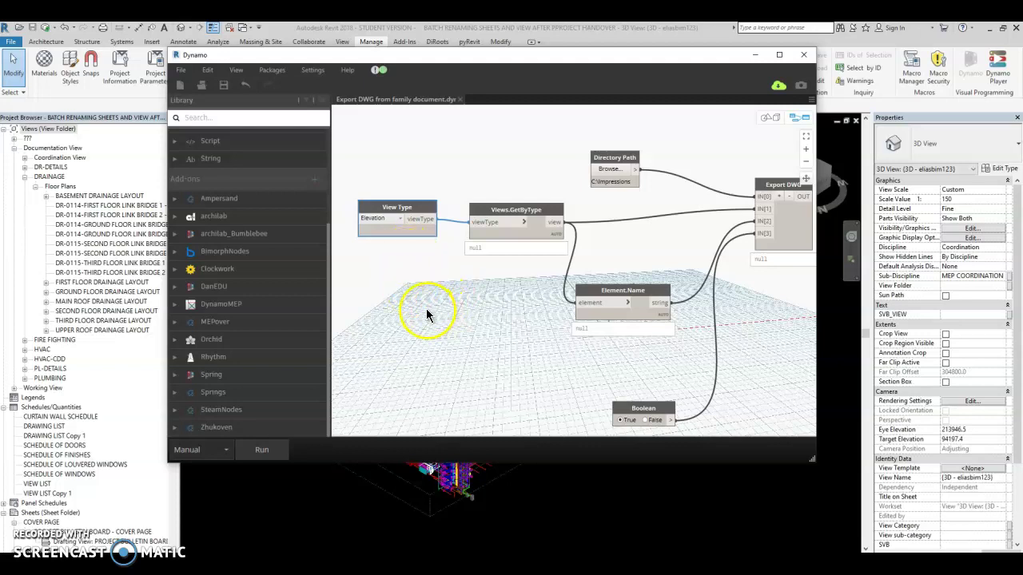
Close Dynamo without saving, widen the Project Browser and select sheet DR-0100 - BASEMENT DRAINAGE LAYOUT - A
left_click(803, 54)
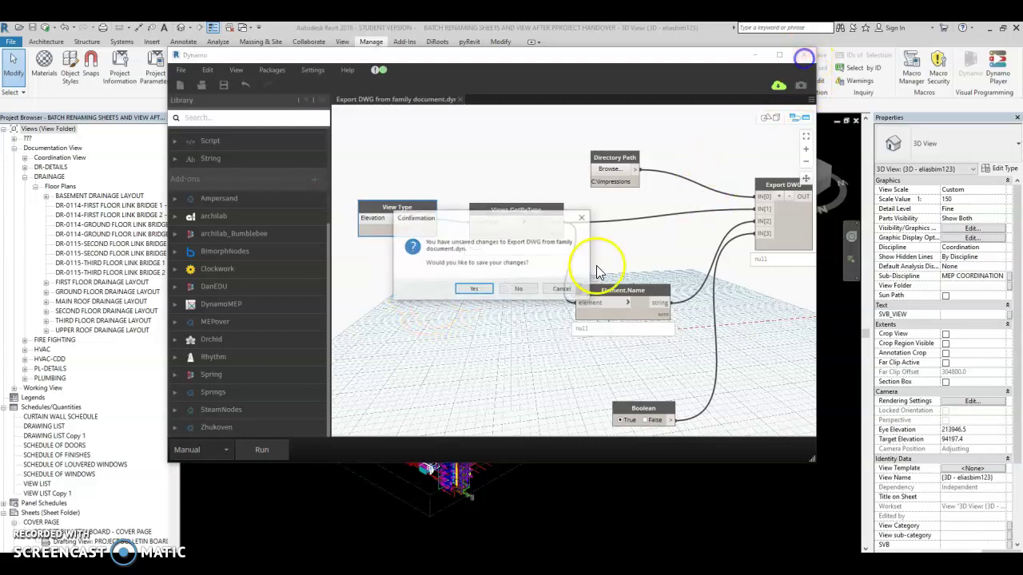
left_click(523, 290)
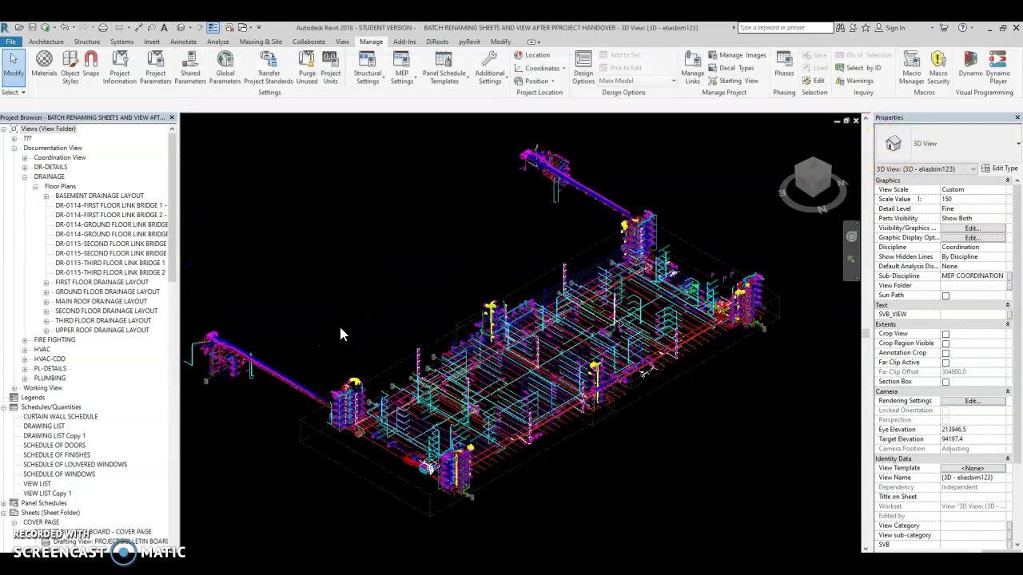
left_click(356, 294)
scroll(431, 278, "down", 2)
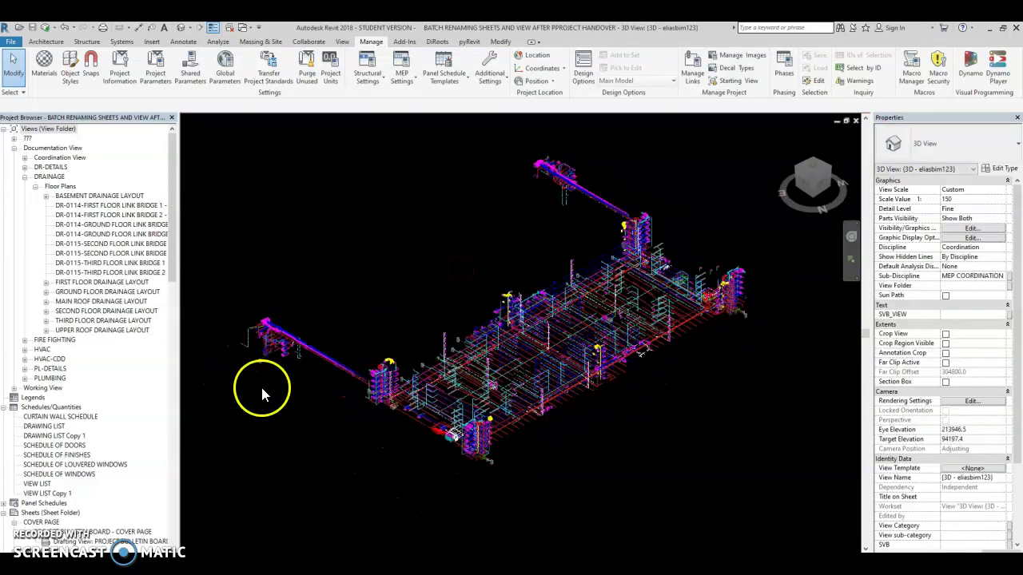
mouse_move(181, 217)
left_mouse_down()
mouse_move(201, 221)
mouse_move(191, 190)
mouse_move(190, 251)
left_mouse_up()
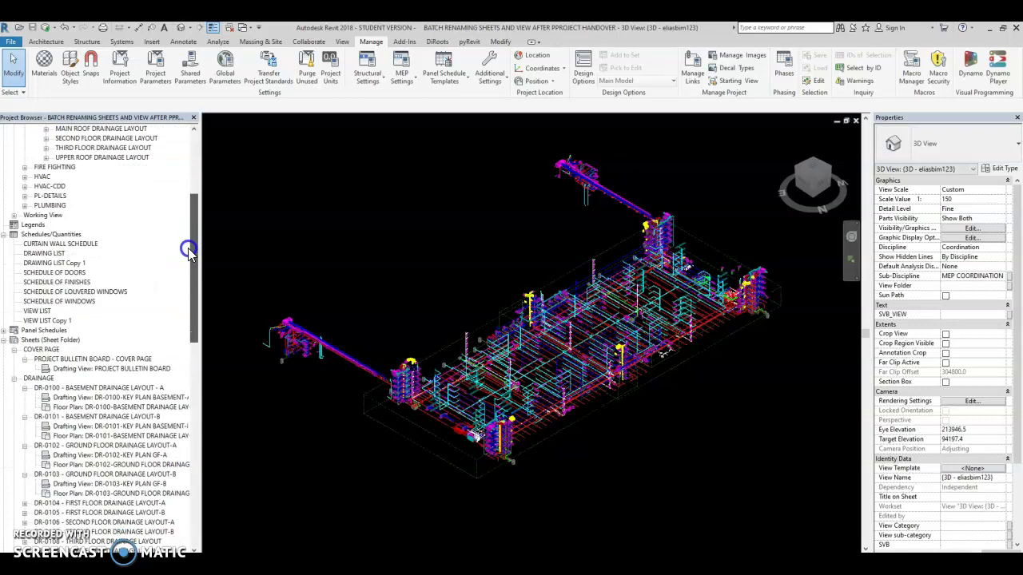
left_click(128, 388)
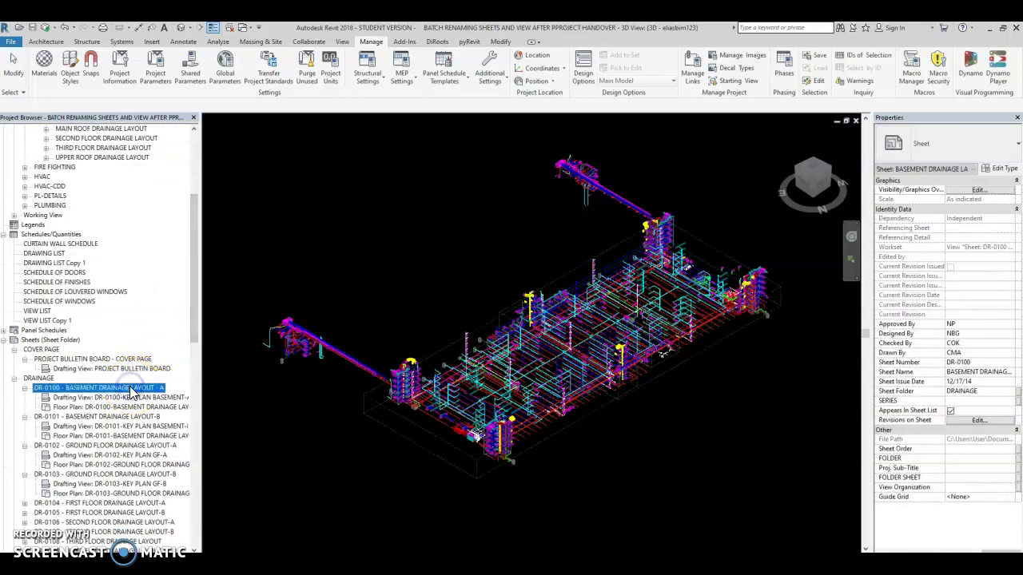